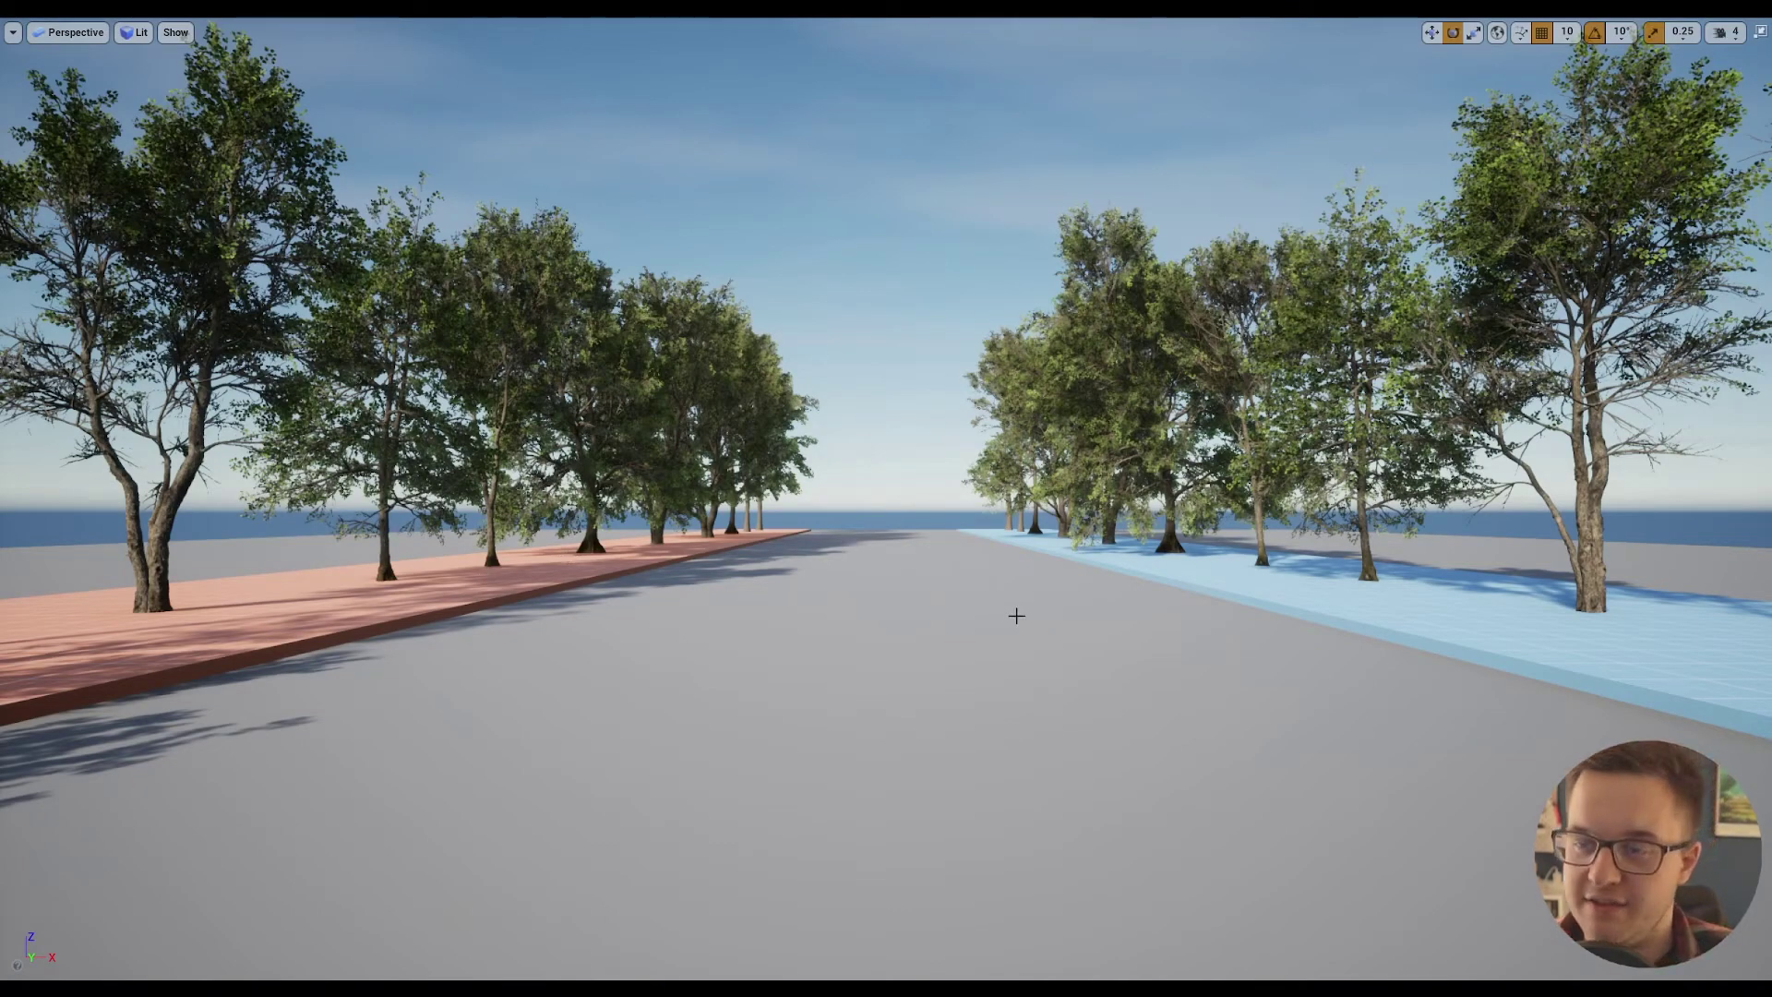
Examine the rows of trees along the red and blue platforms from both ends of the level
right_click_drag(1046, 578, 1047, 565)
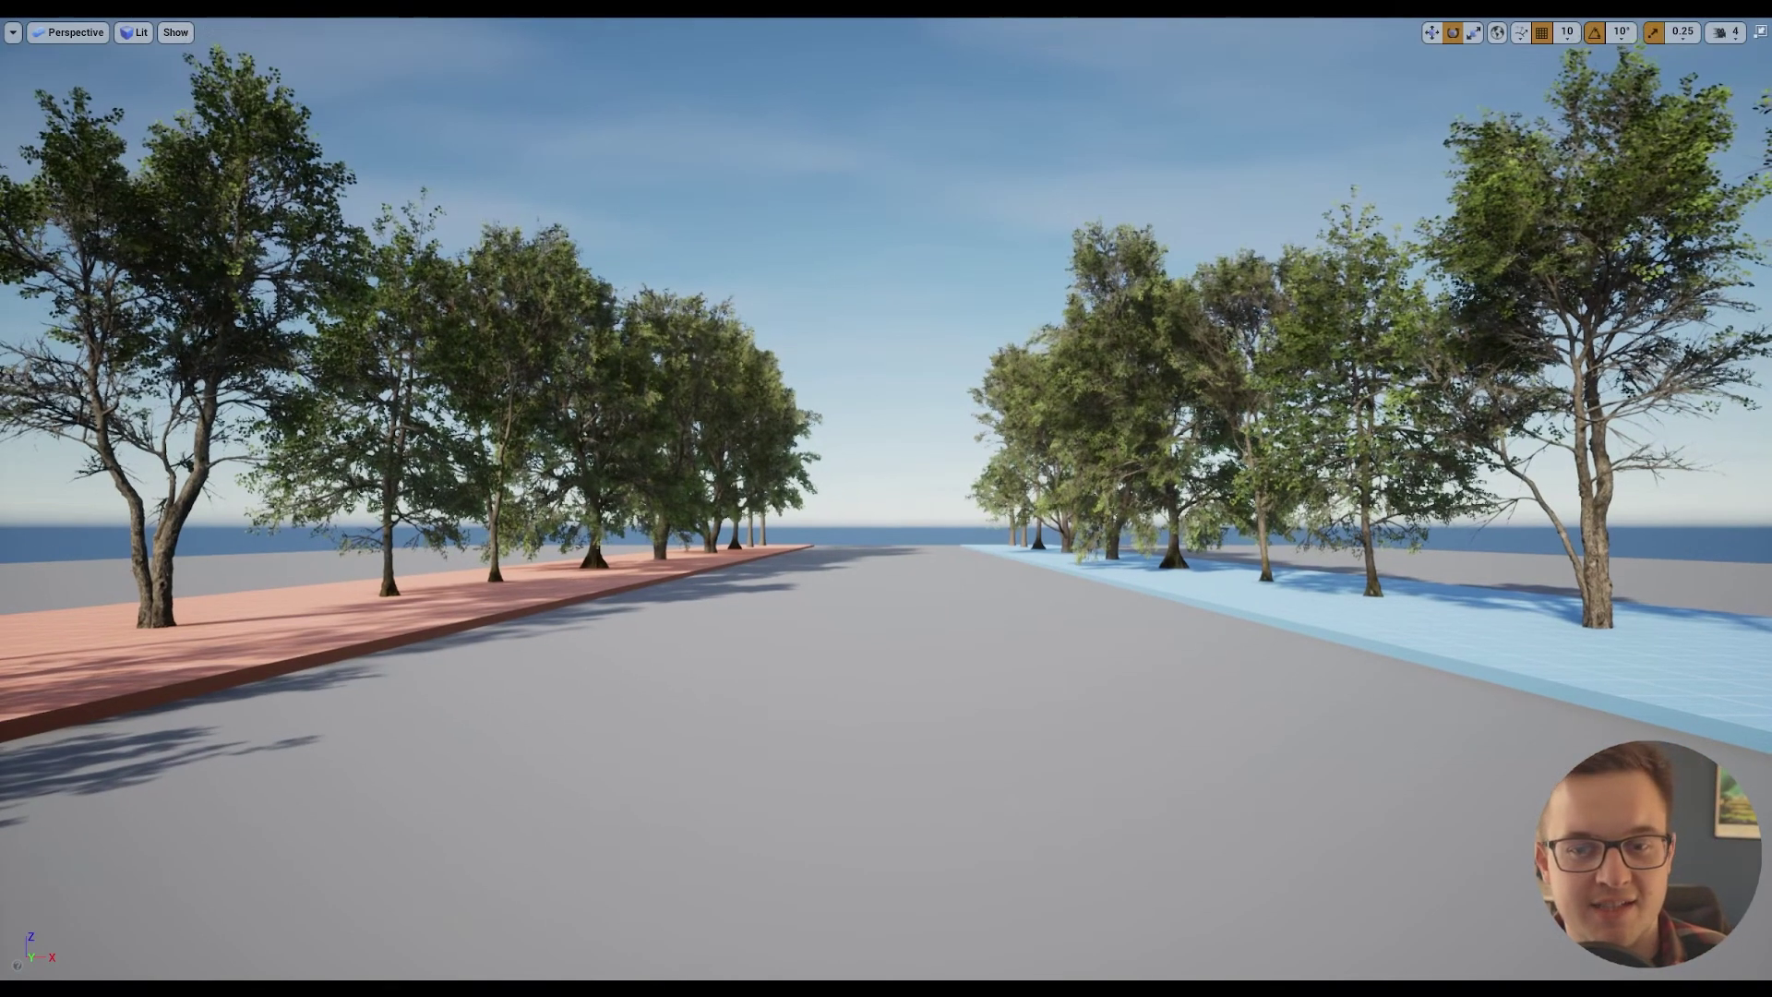
key("s")
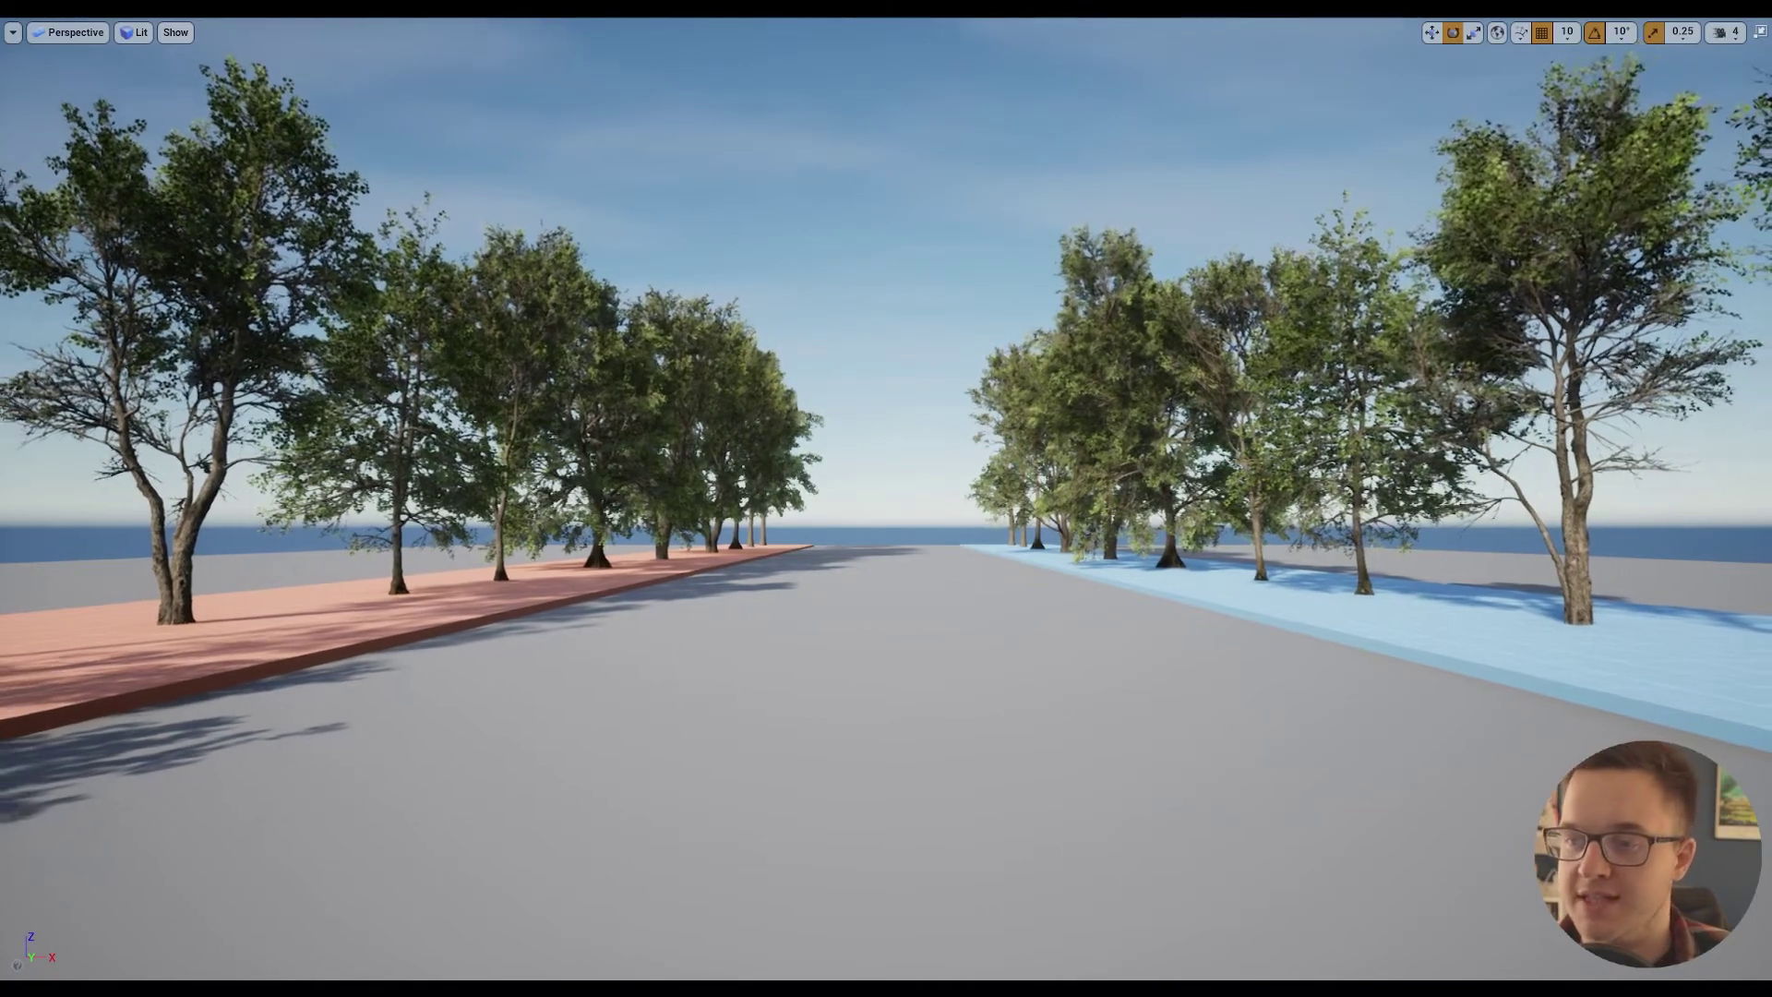
key("w")
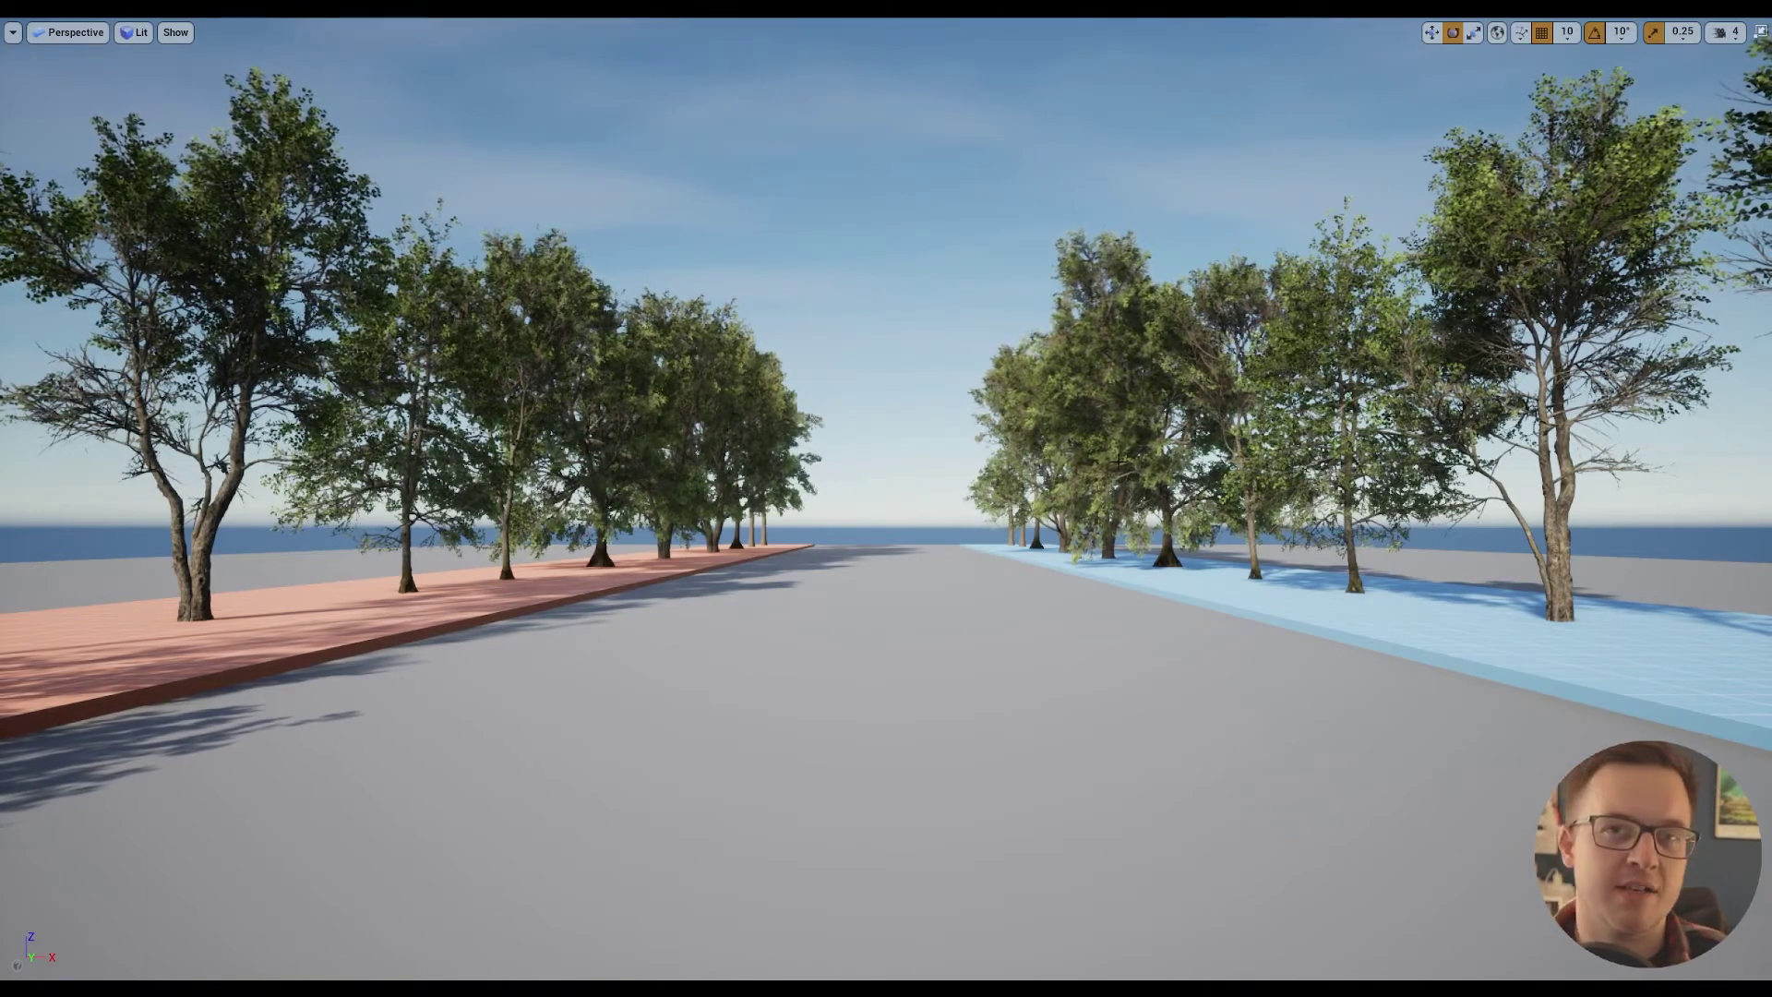
key("w")
key("w")
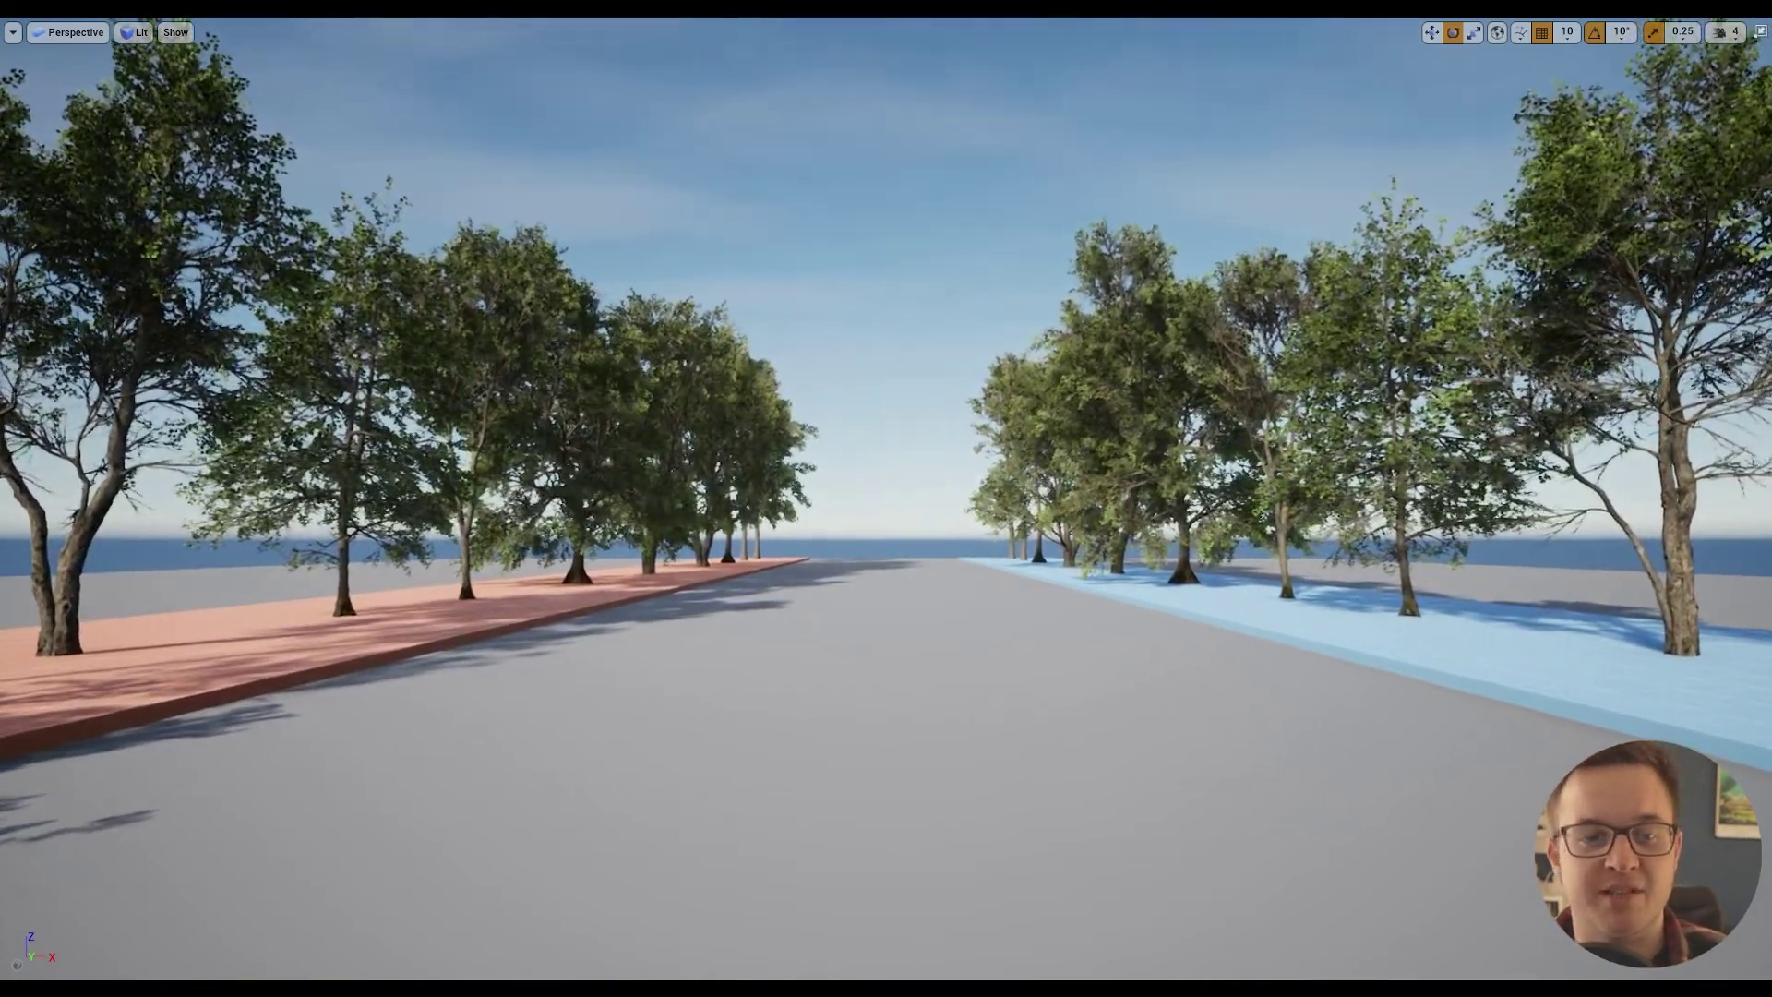
key("w")
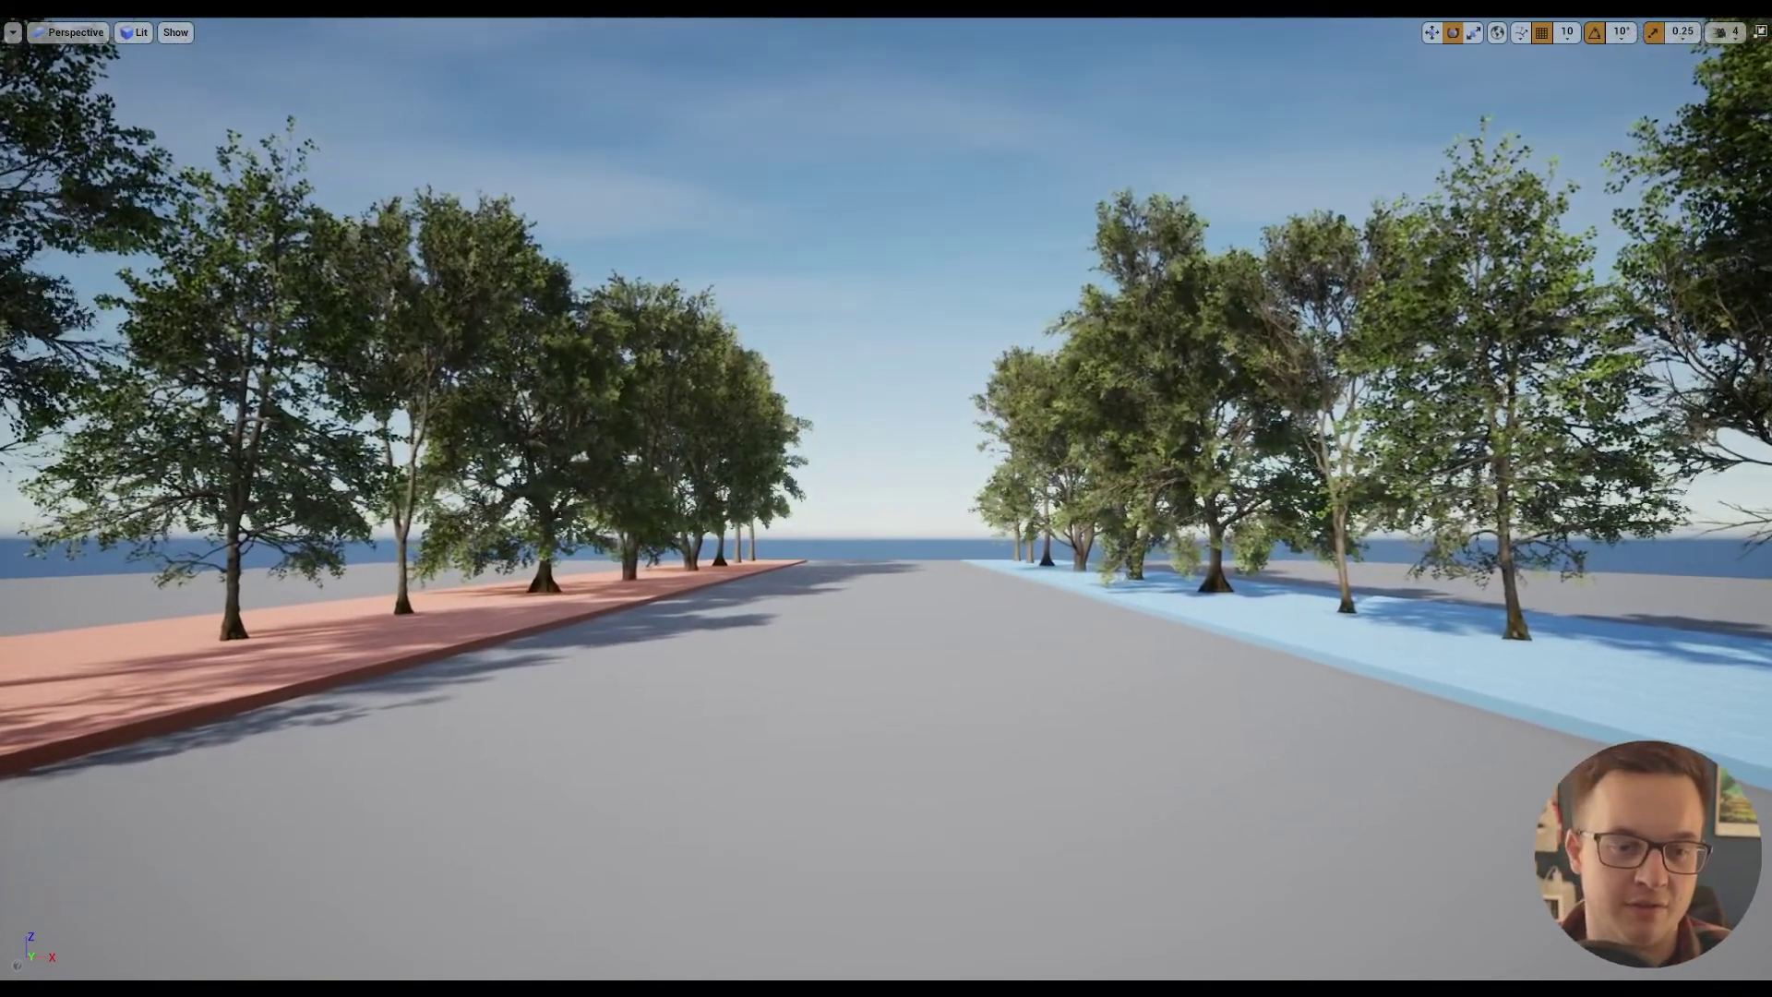
right_click_drag(886, 499, 669, 517)
right_click_drag(1397, 532, 1231, 567)
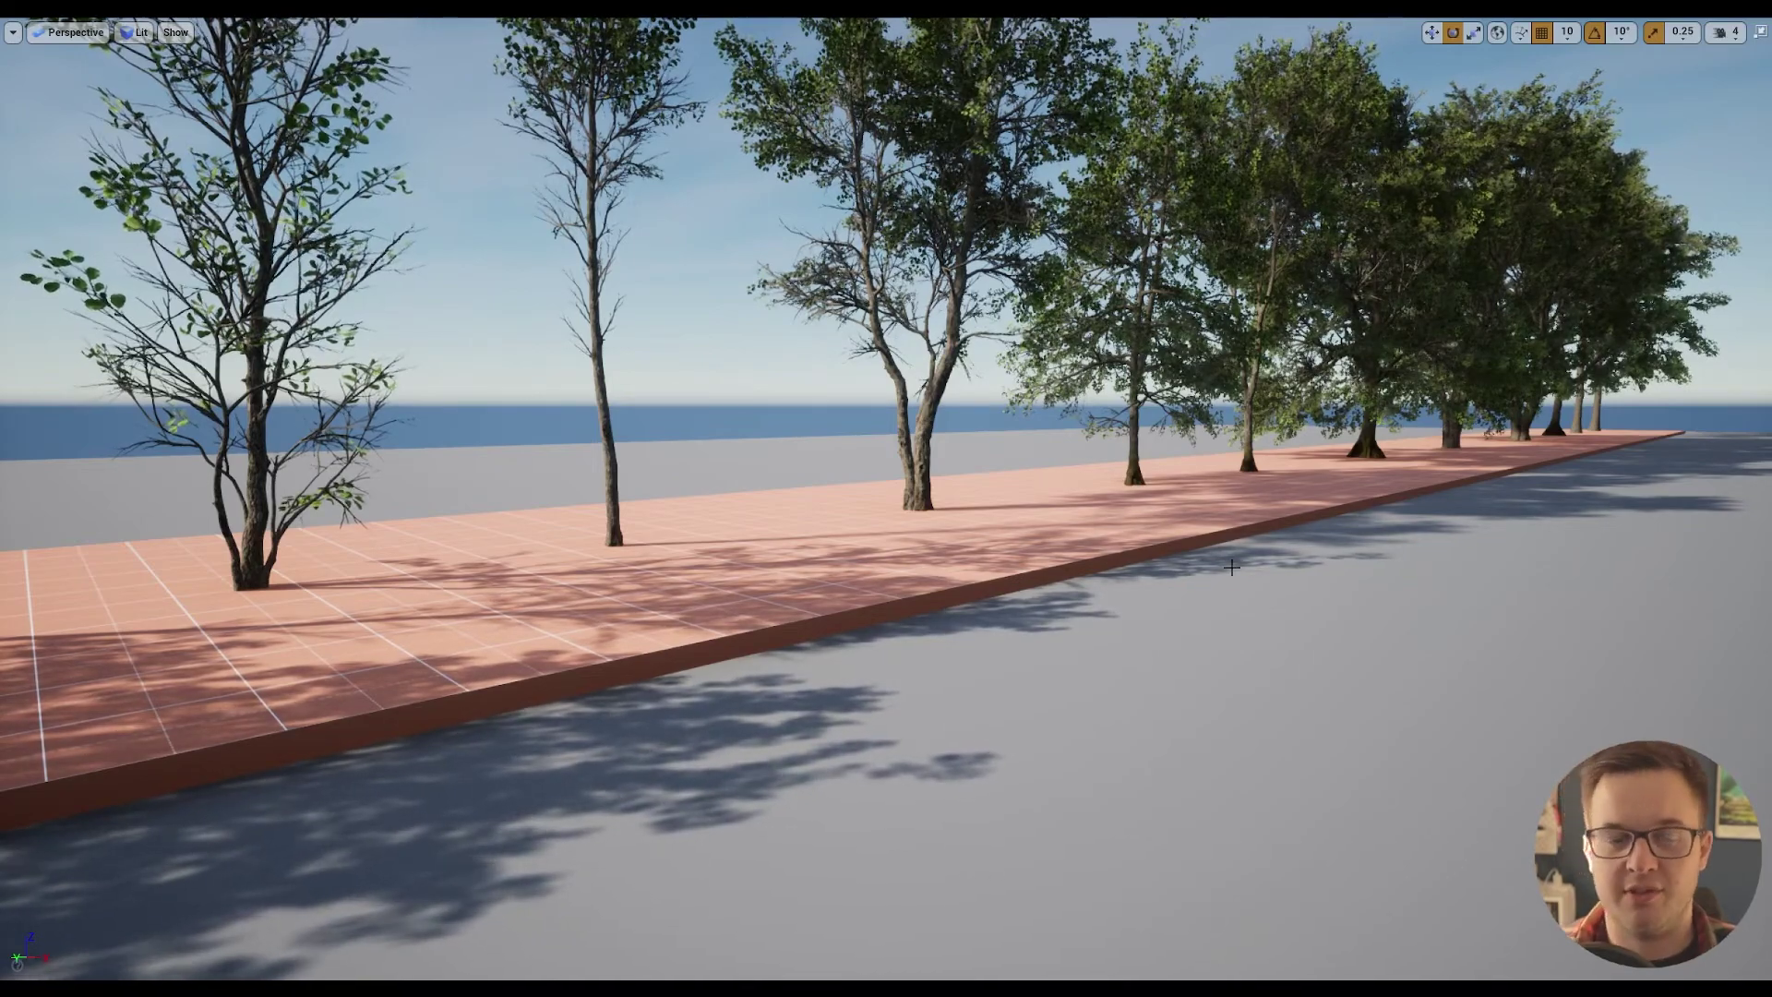
right_click_drag(1062, 562, 1177, 482)
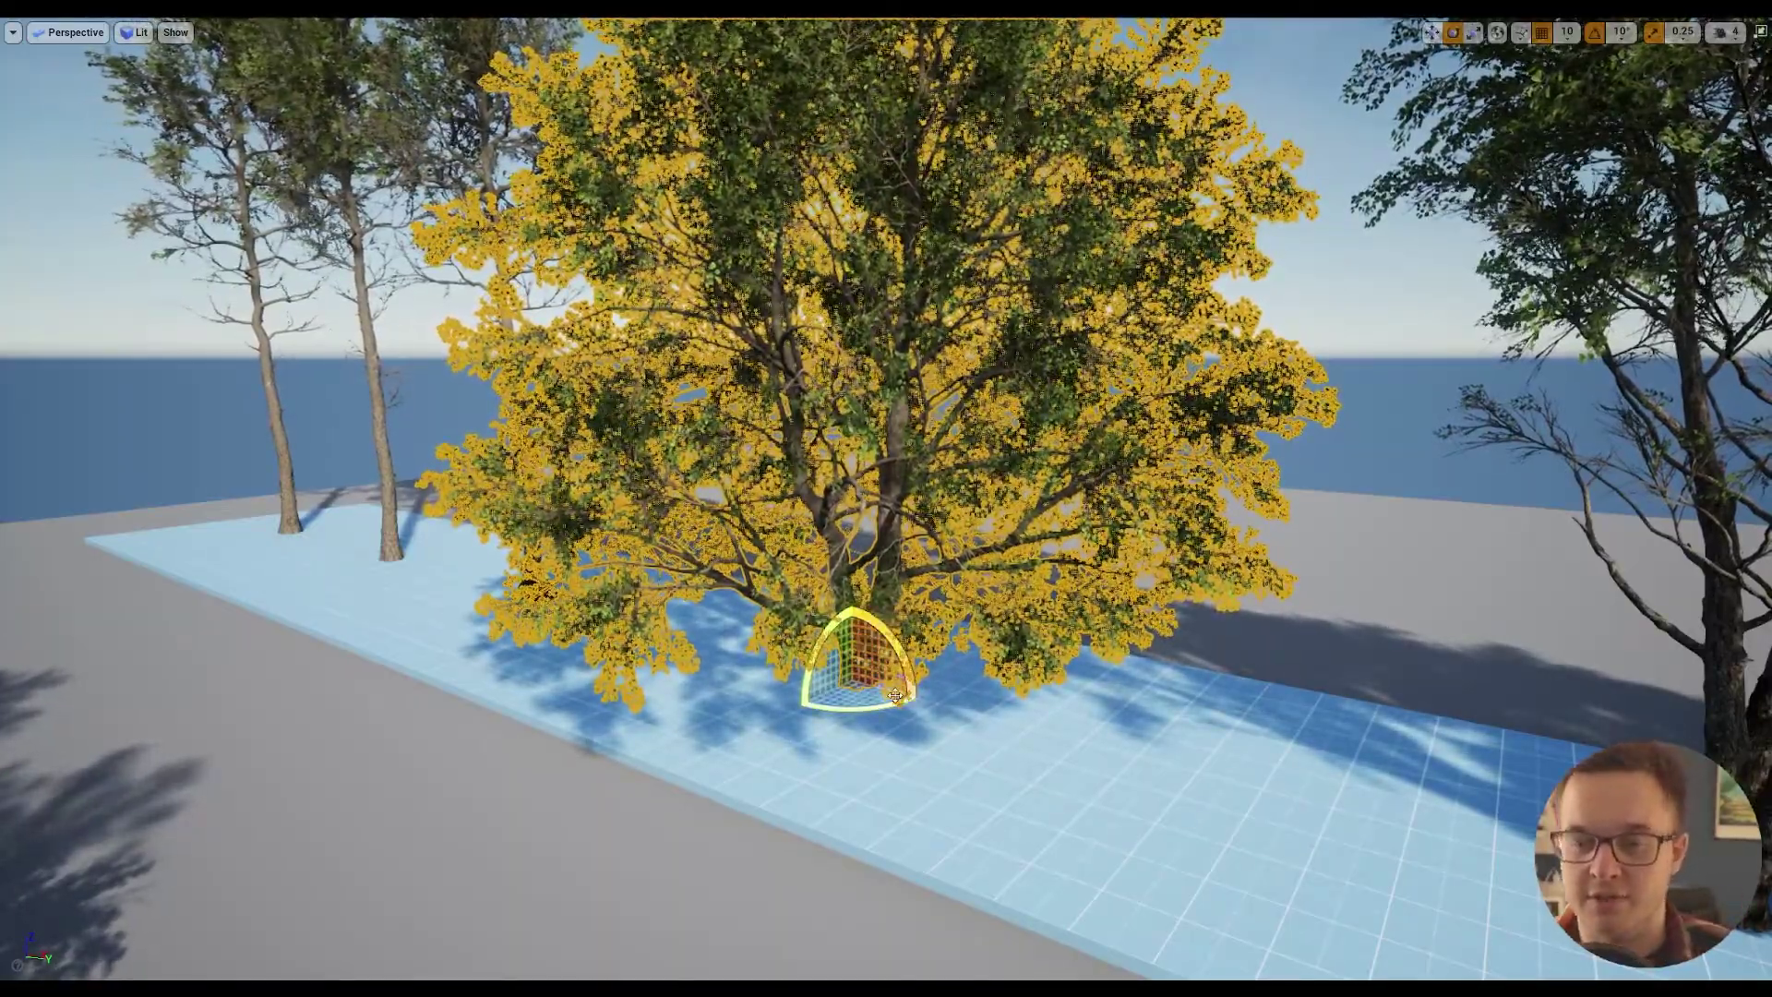
right_click_drag(759, 483, 956, 485)
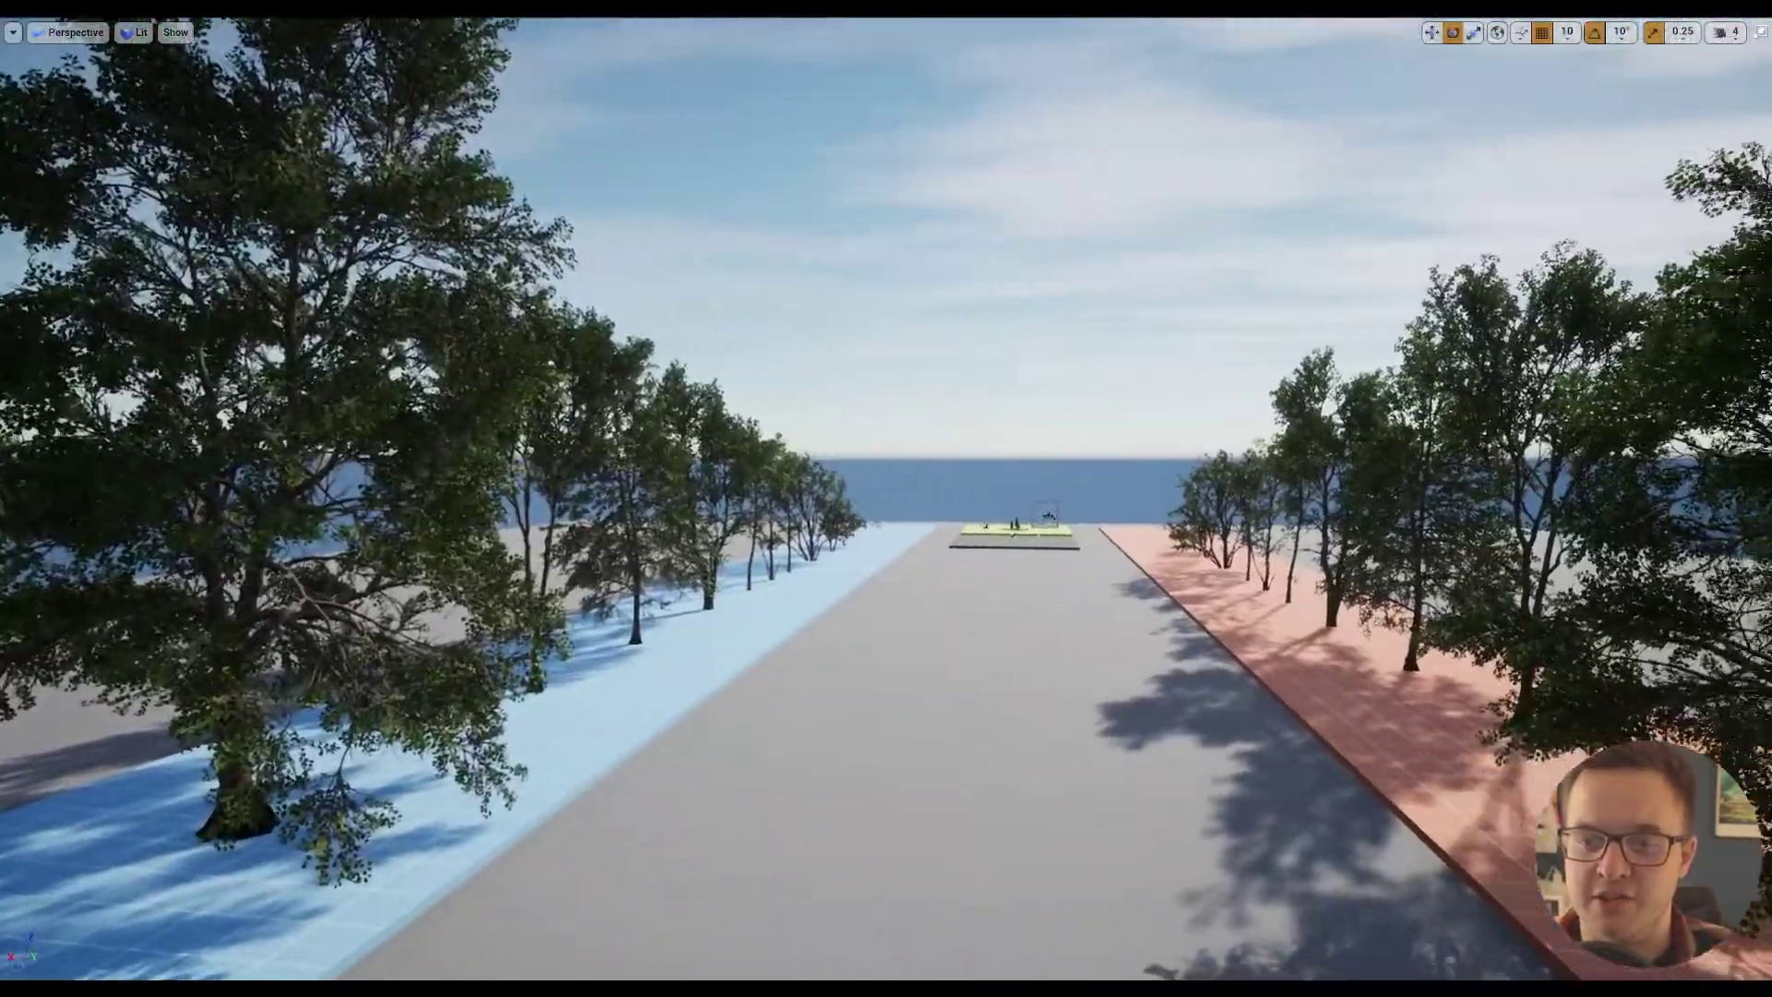
right_click_drag(886, 498, 784, 563)
Exit the full-screen viewport, shrink the Content Browser's height and show the root Content folder
left_click(1263, 566)
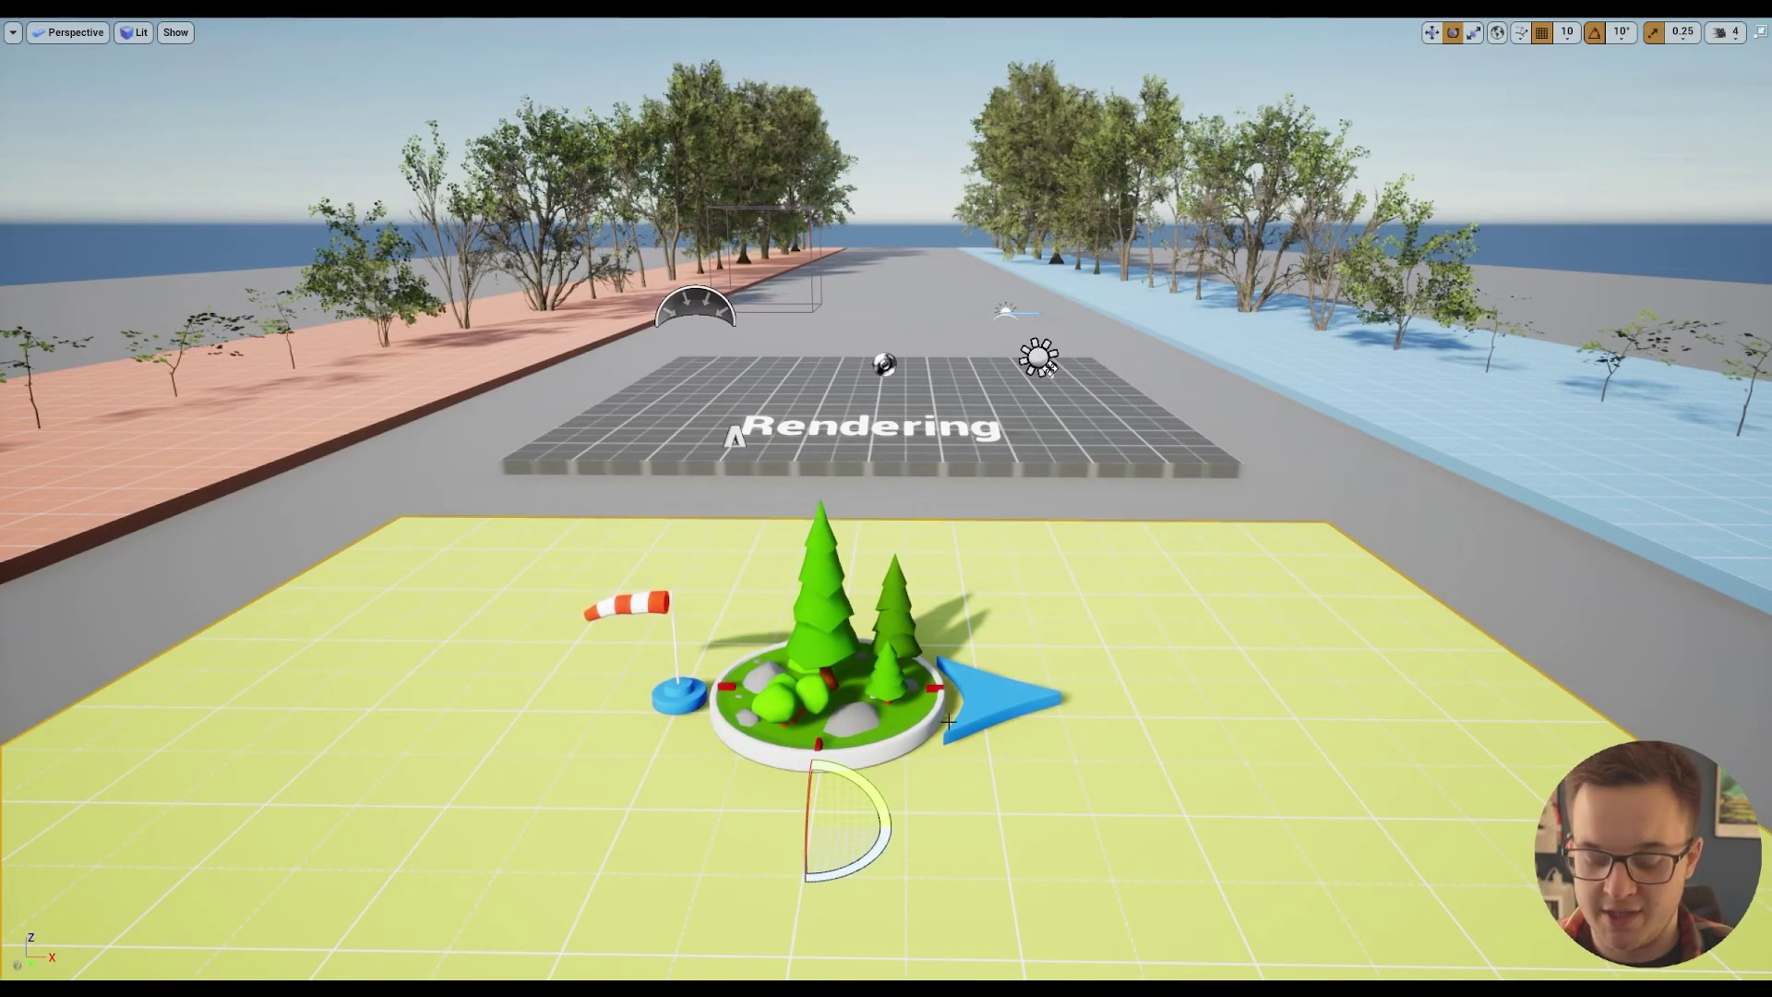
key("F11")
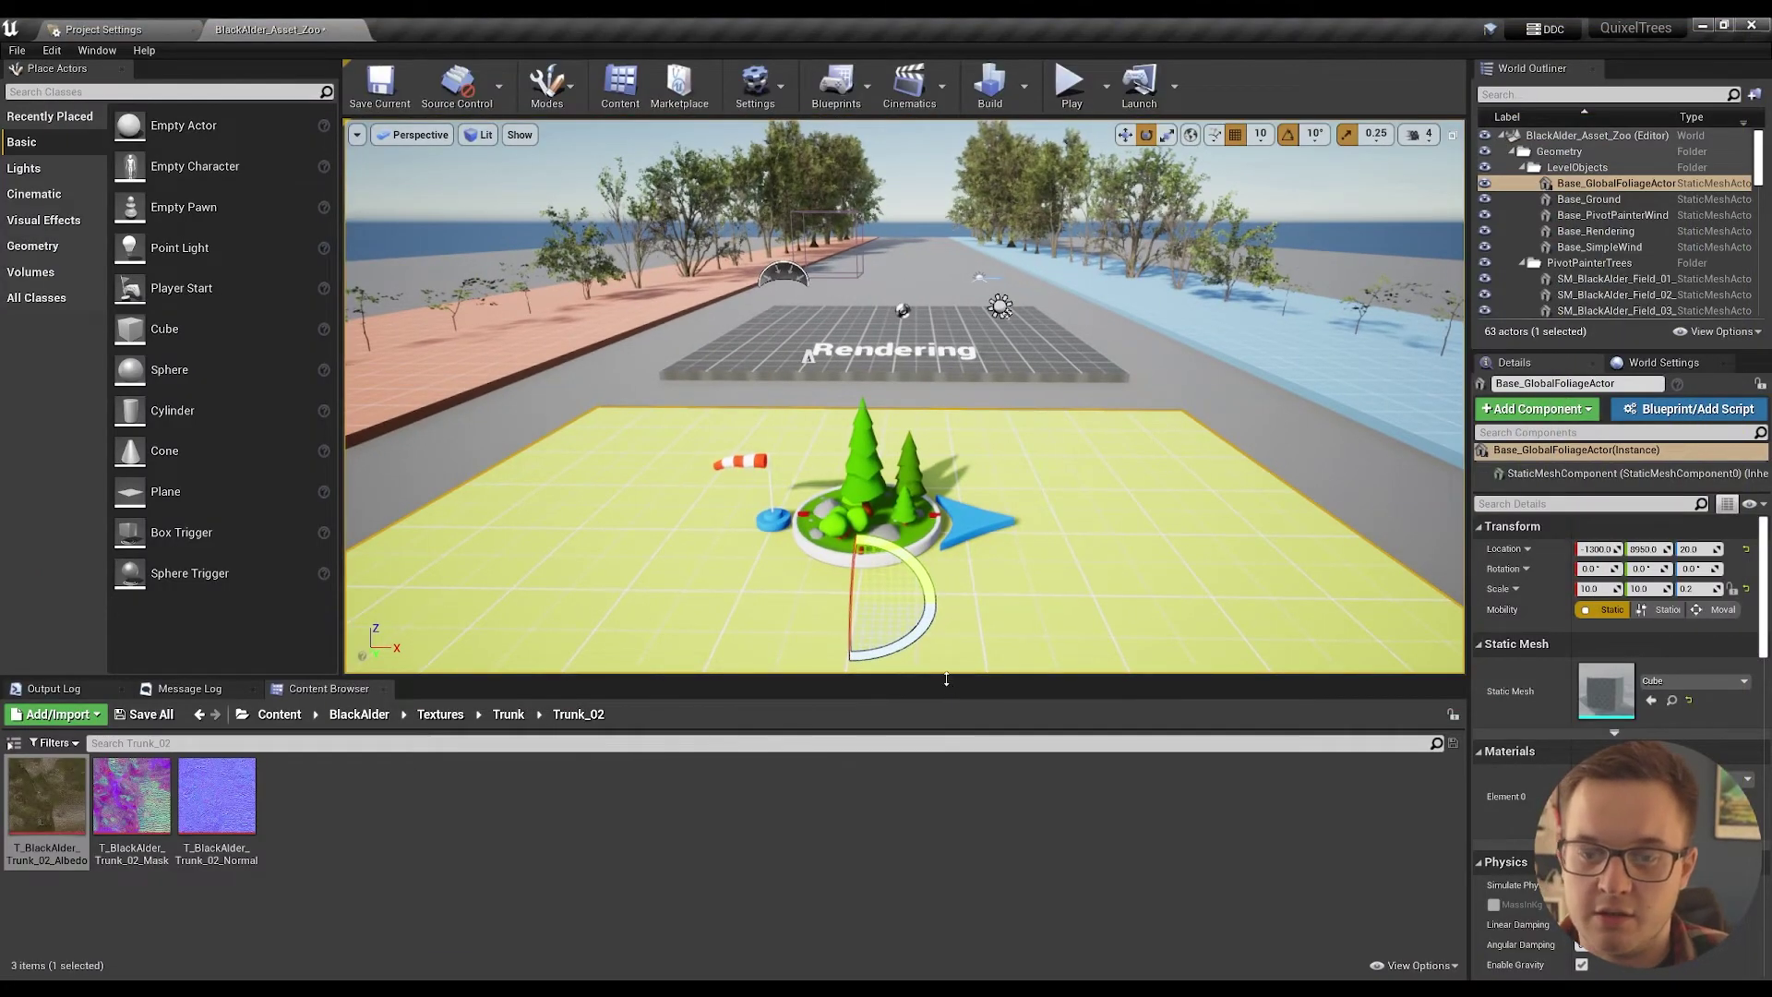
left_click_drag(950, 680, 935, 745)
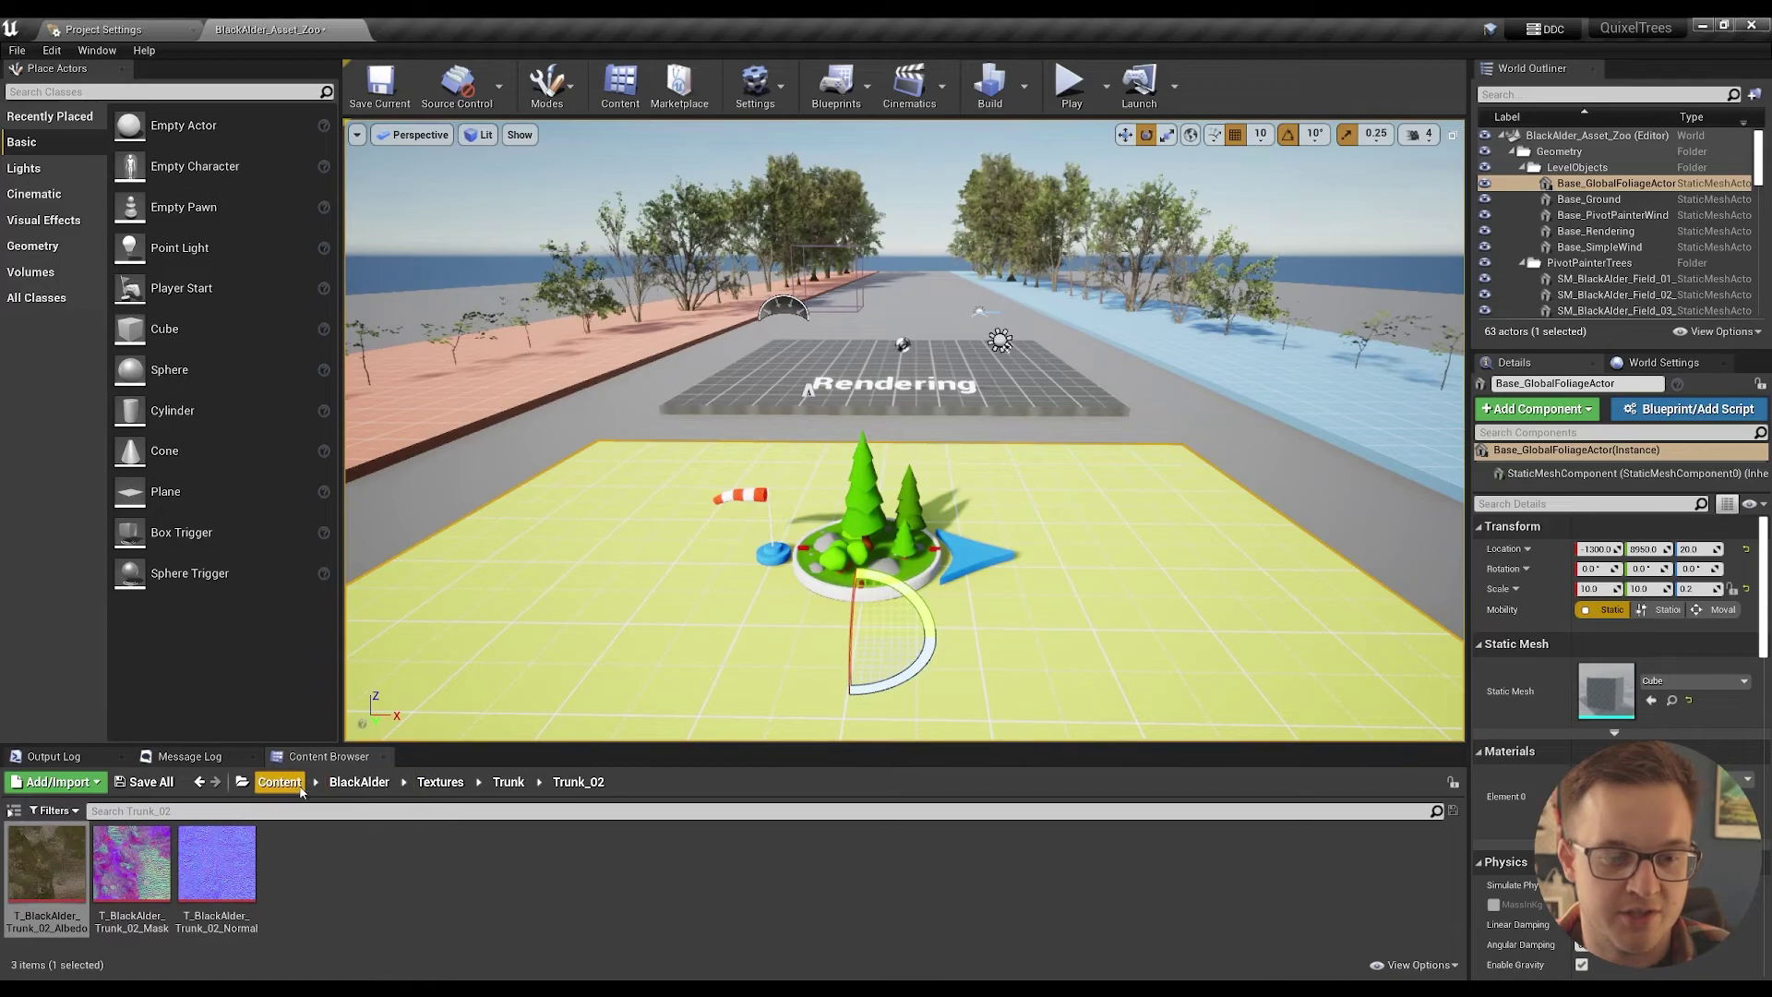
left_click(279, 781)
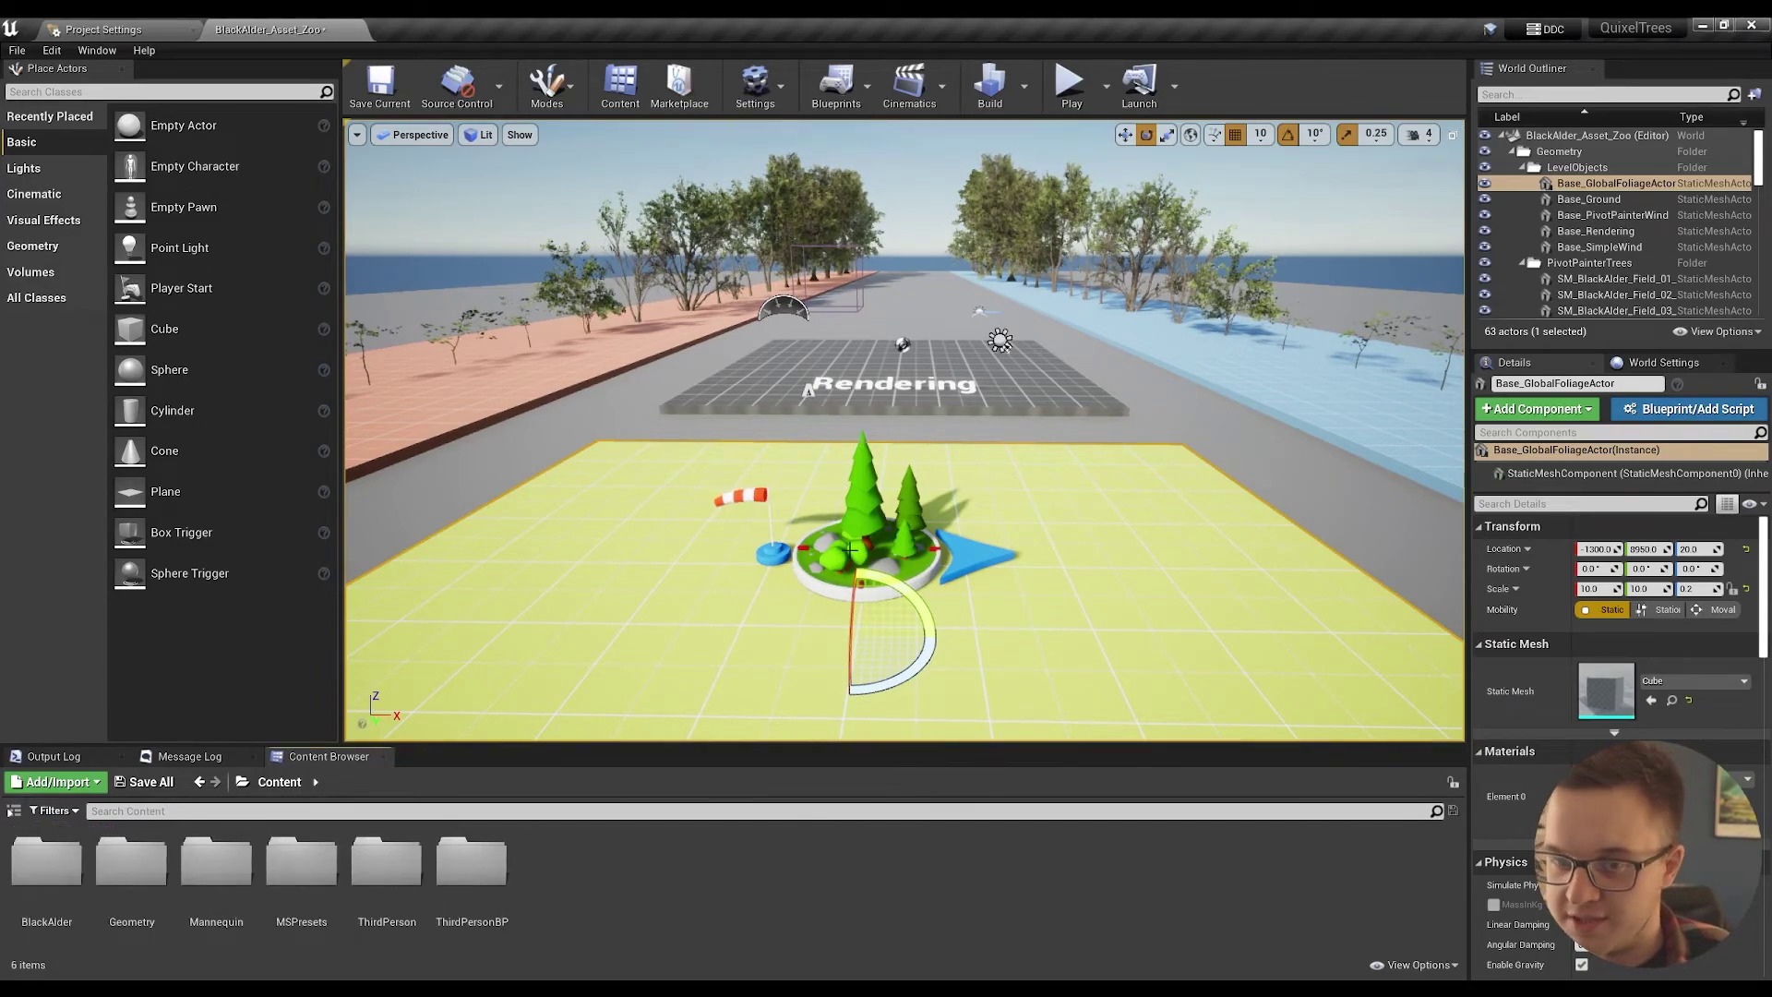
Select the BP_GlobalFoliageActor model on the yellow platform and enlarge the viewport by shrinking the Content Browser and Place Actors areas
left_click(767, 528)
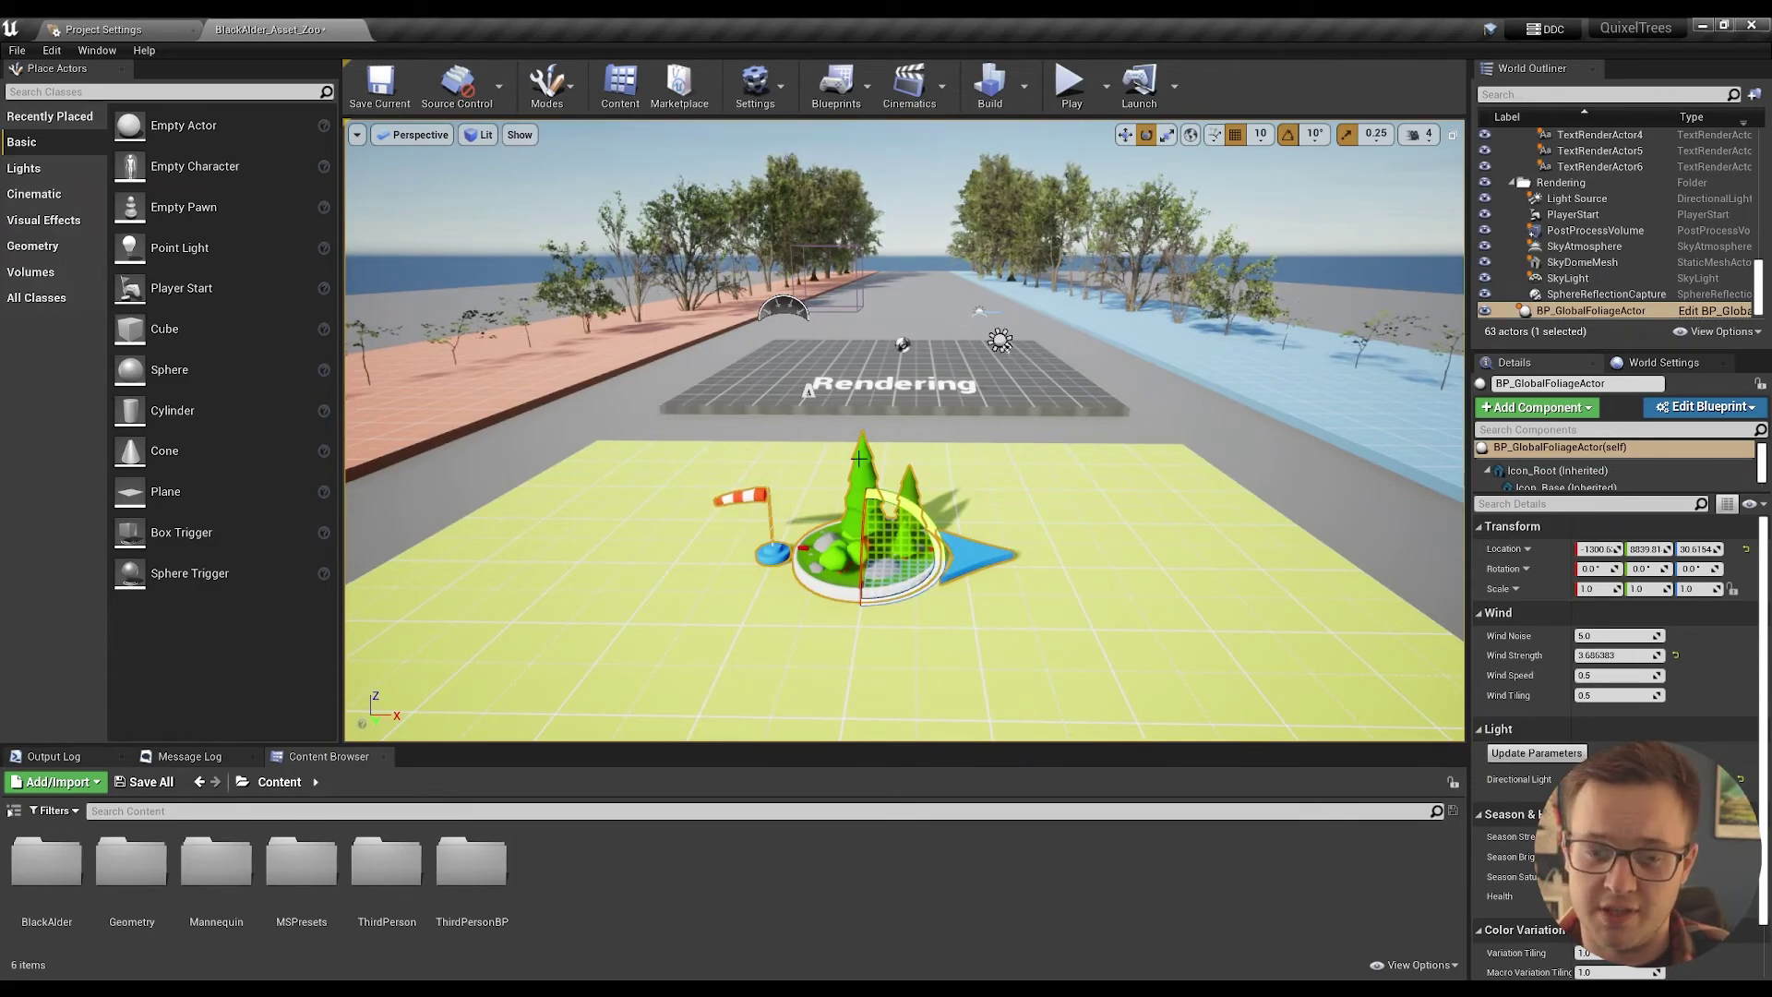
right_click_drag(747, 534, 1015, 675)
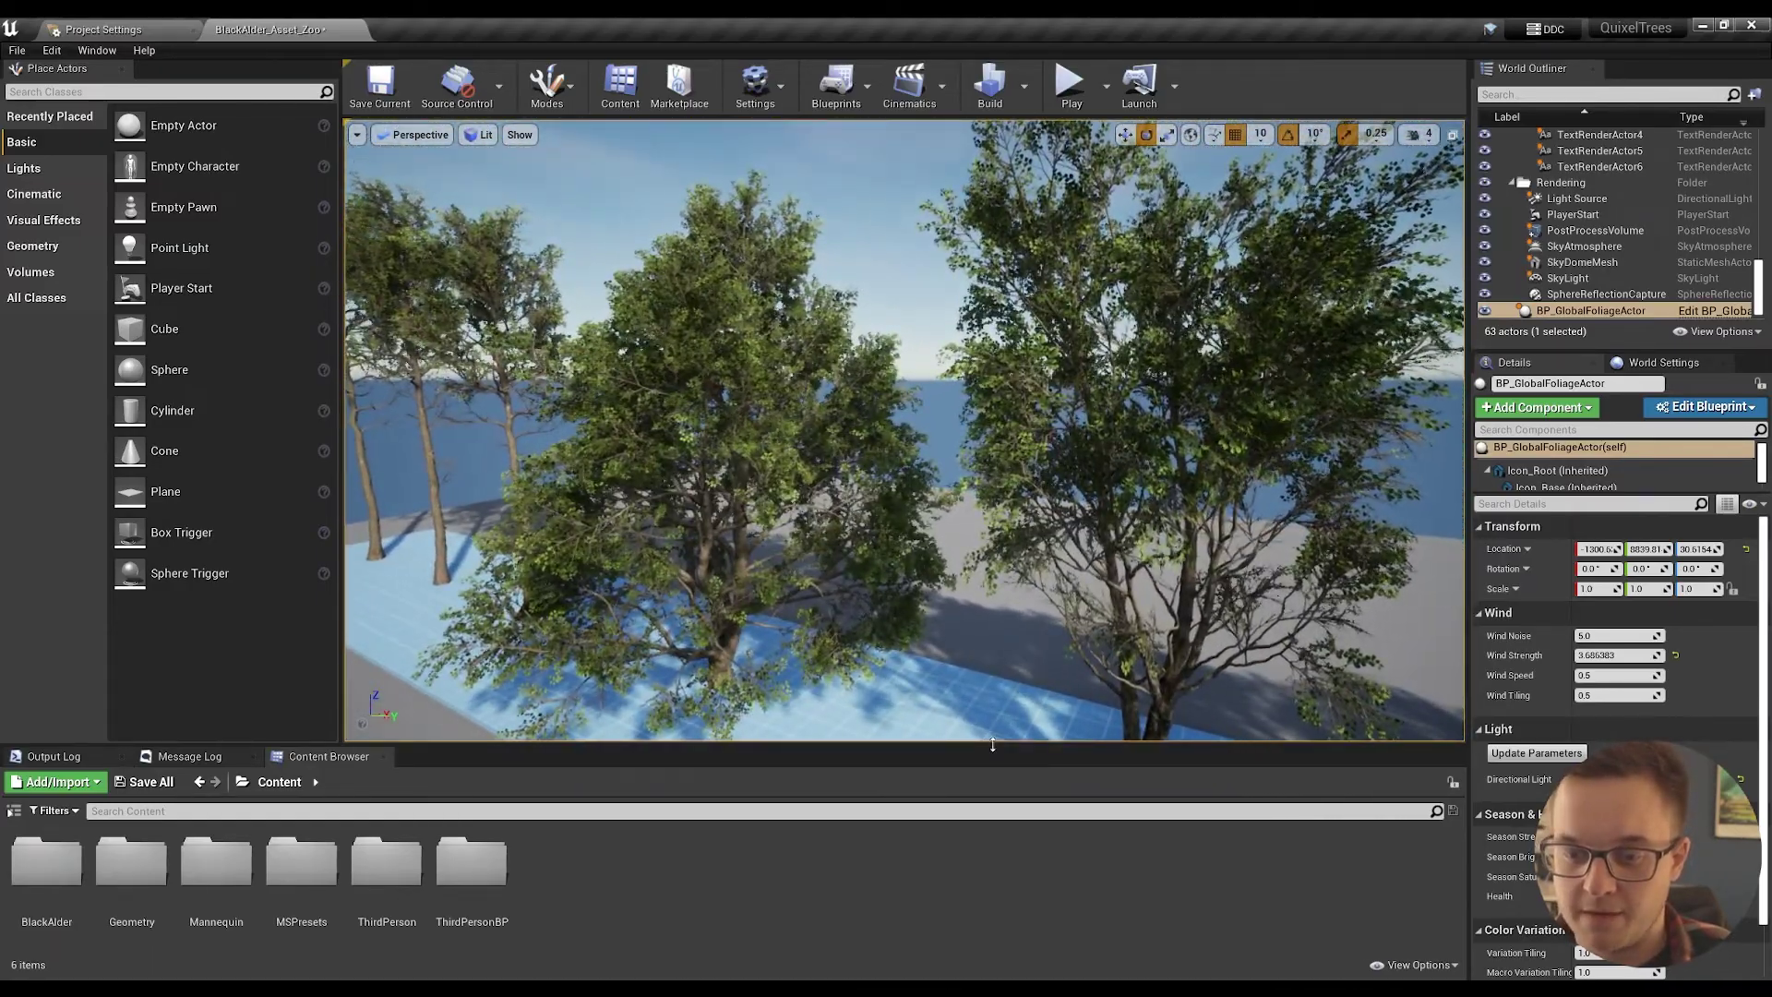
left_click_drag(992, 744, 986, 848)
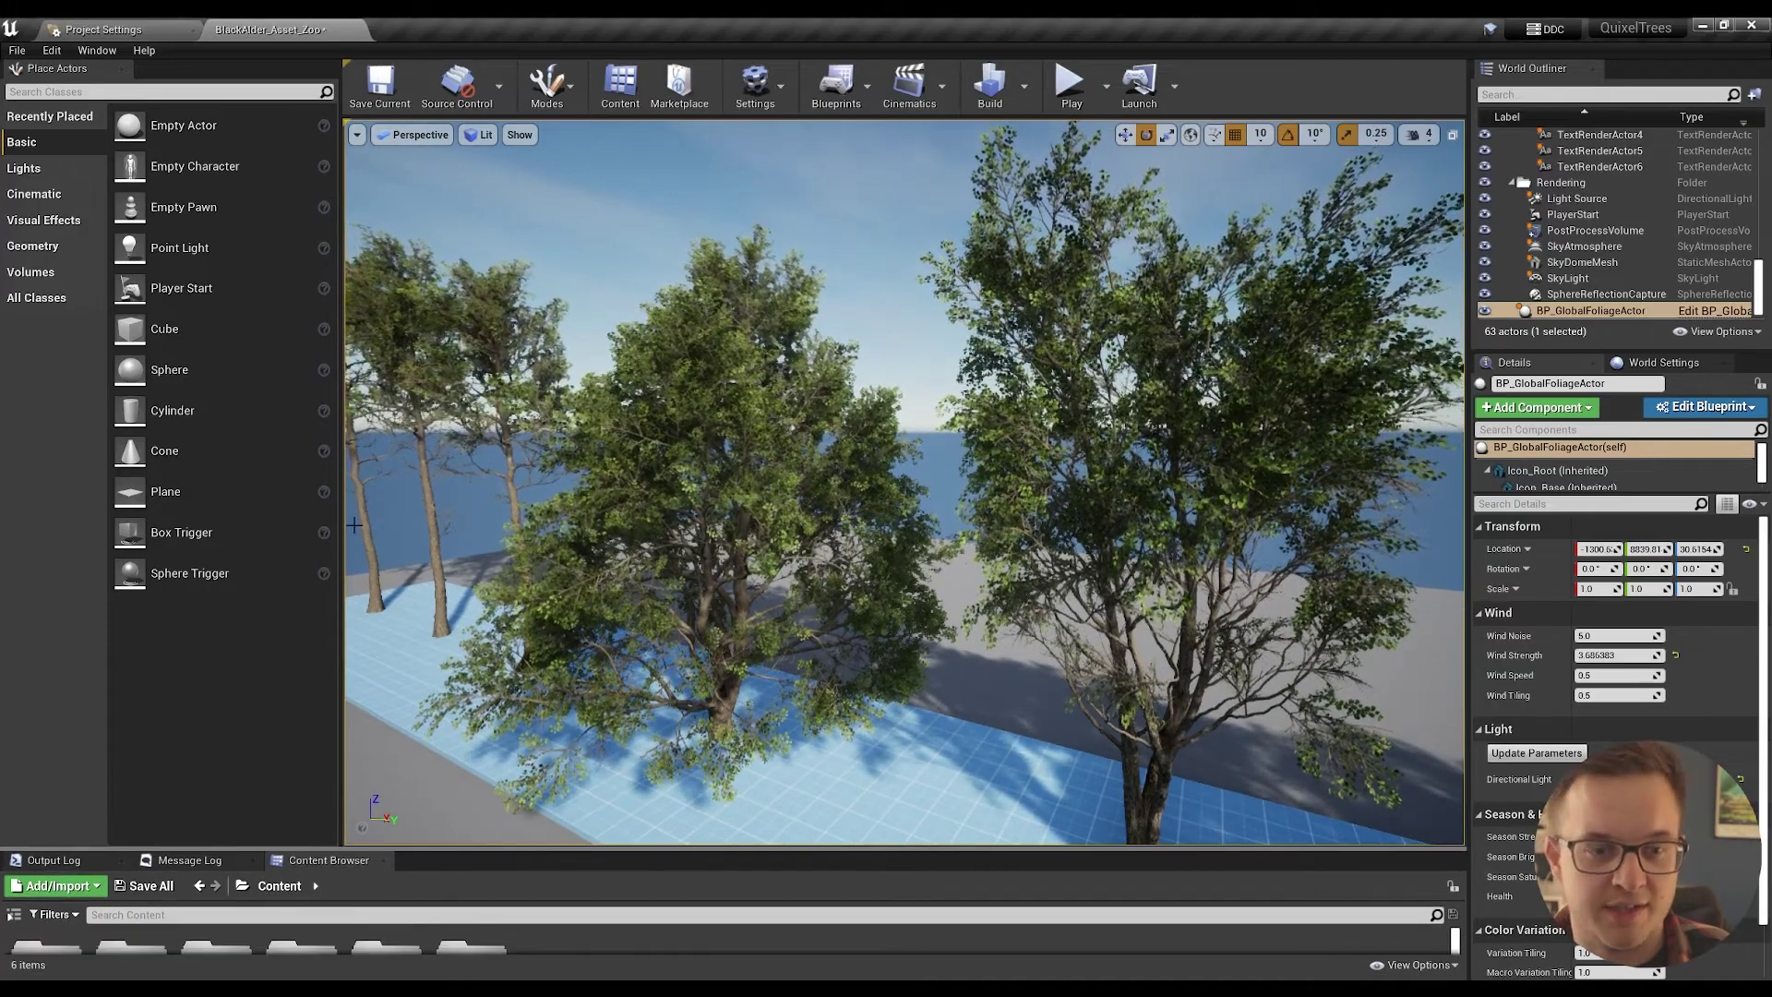
left_click_drag(341, 526, 191, 539)
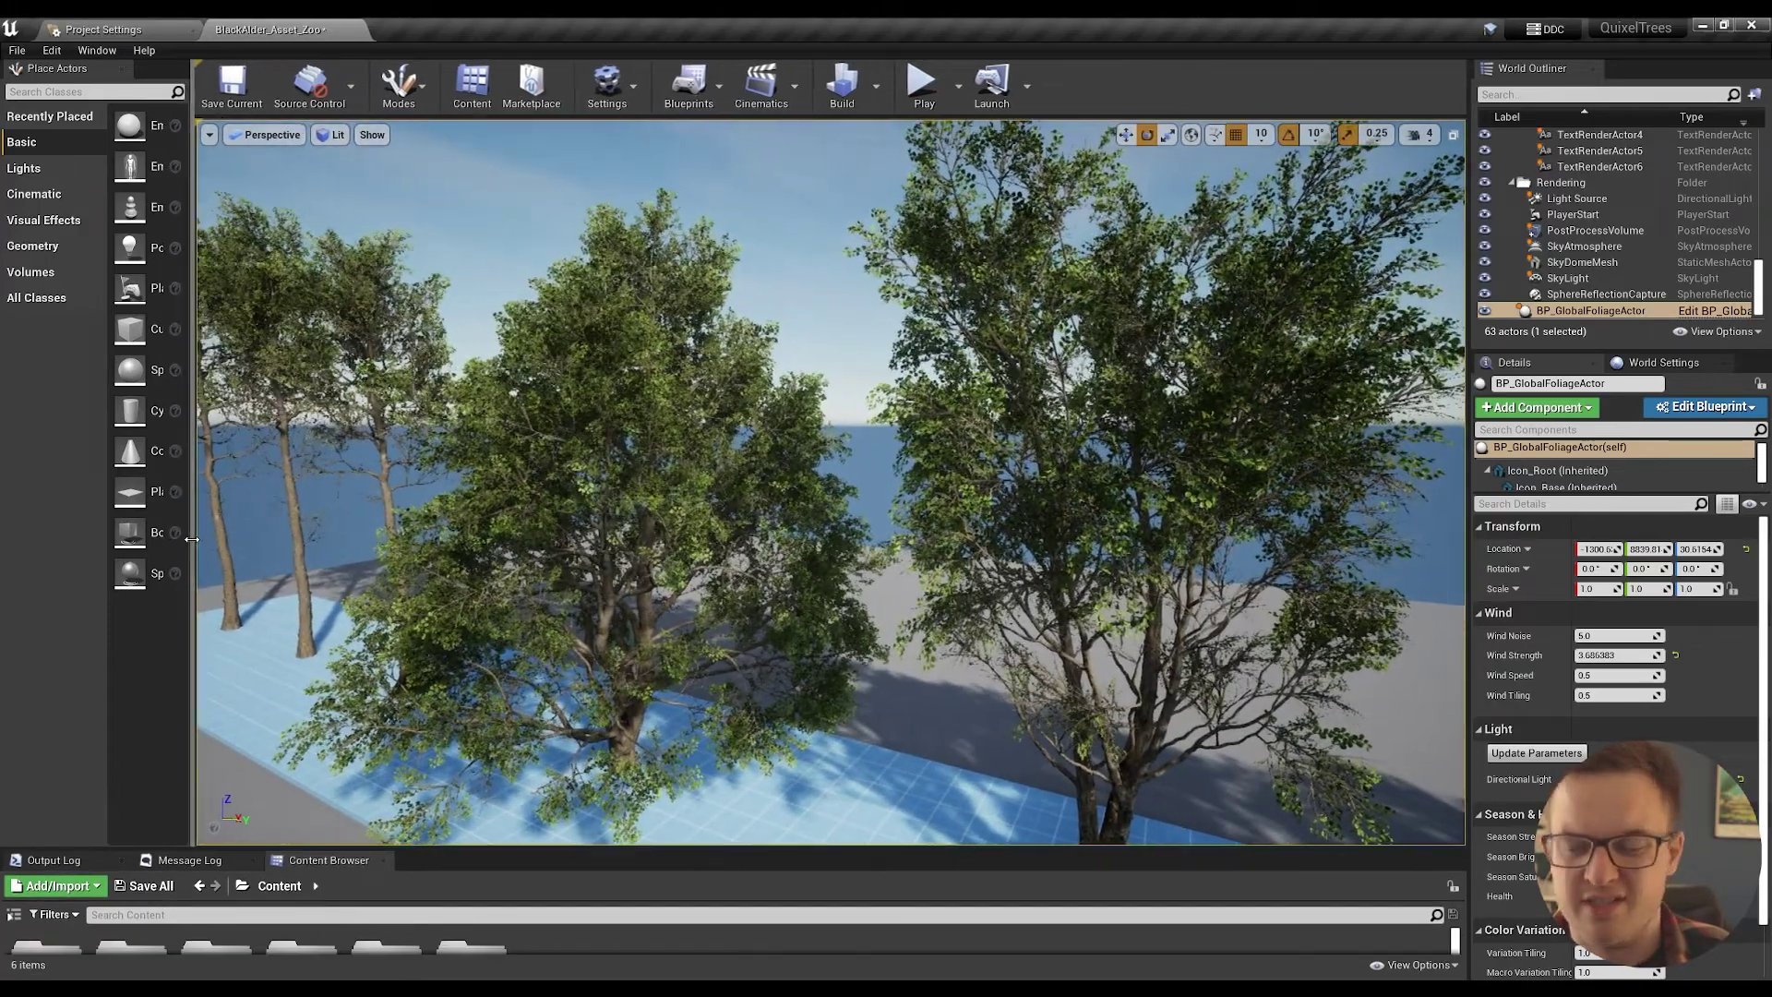
Raise the foliage actor's Wind Strength to about 268, view the bending trees, and reset it to the default 2.0
scroll(1661, 637, "down", 2)
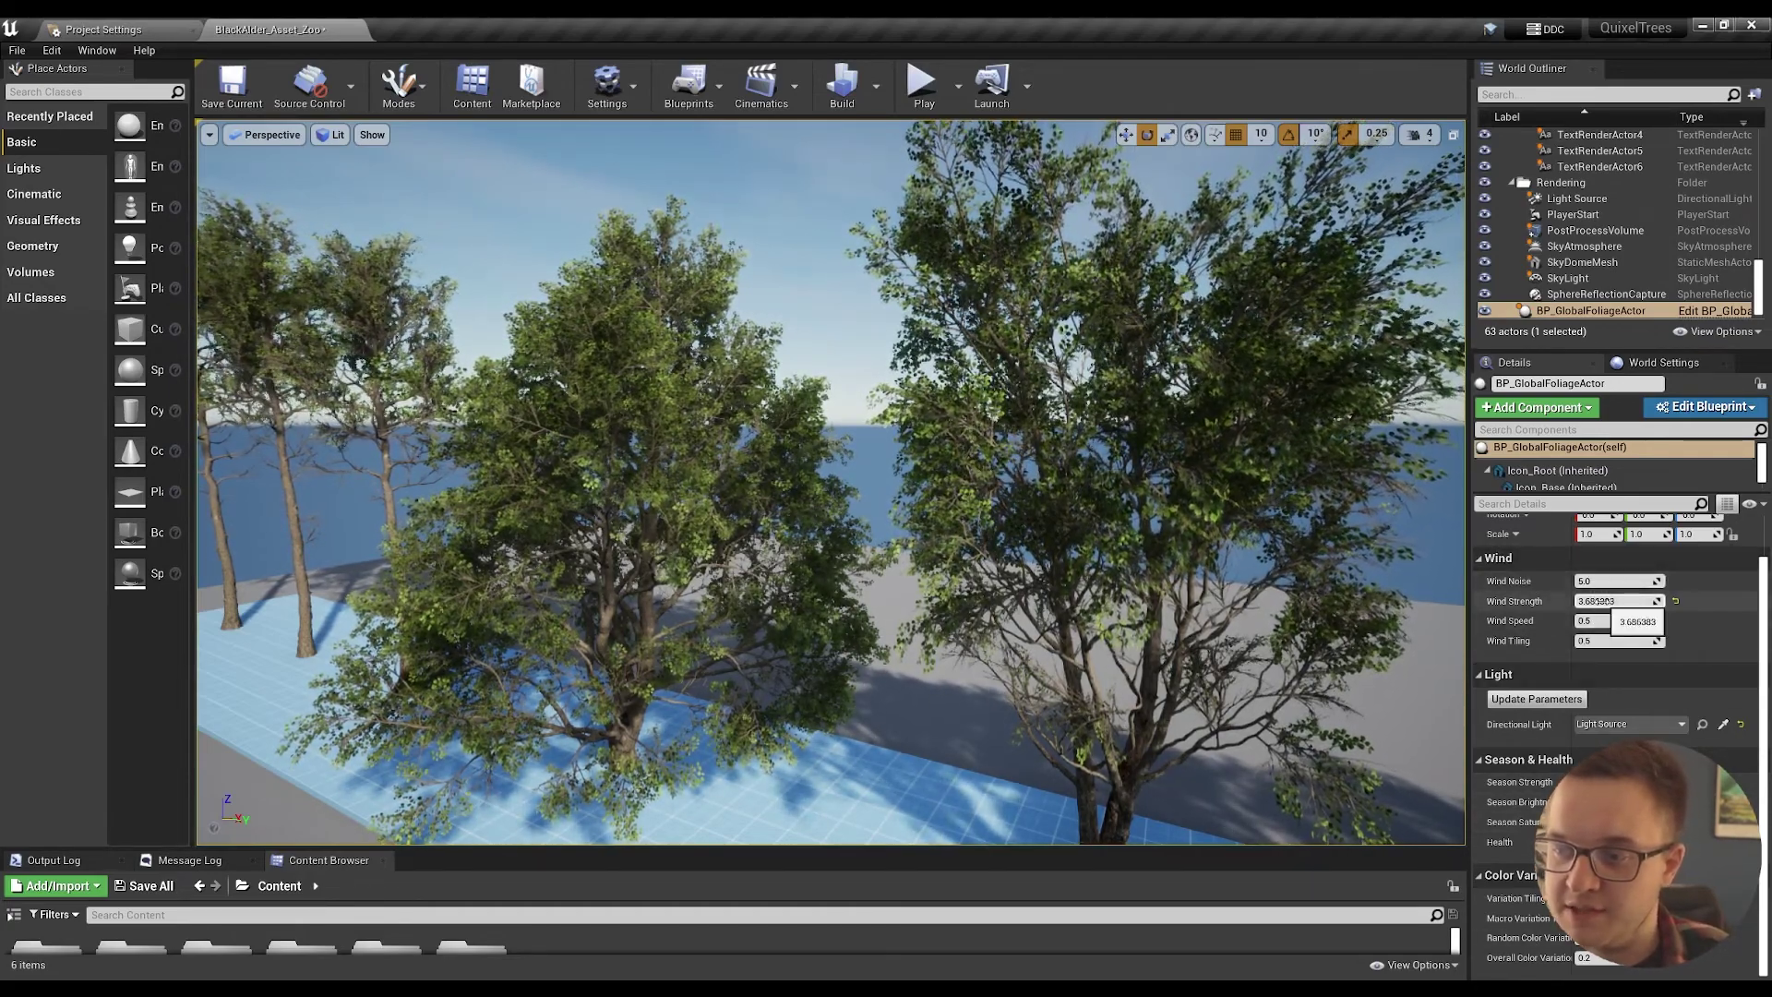
left_click_drag(1611, 601, 1680, 601)
key("s")
right_click_drag(1000, 566, 600, 646)
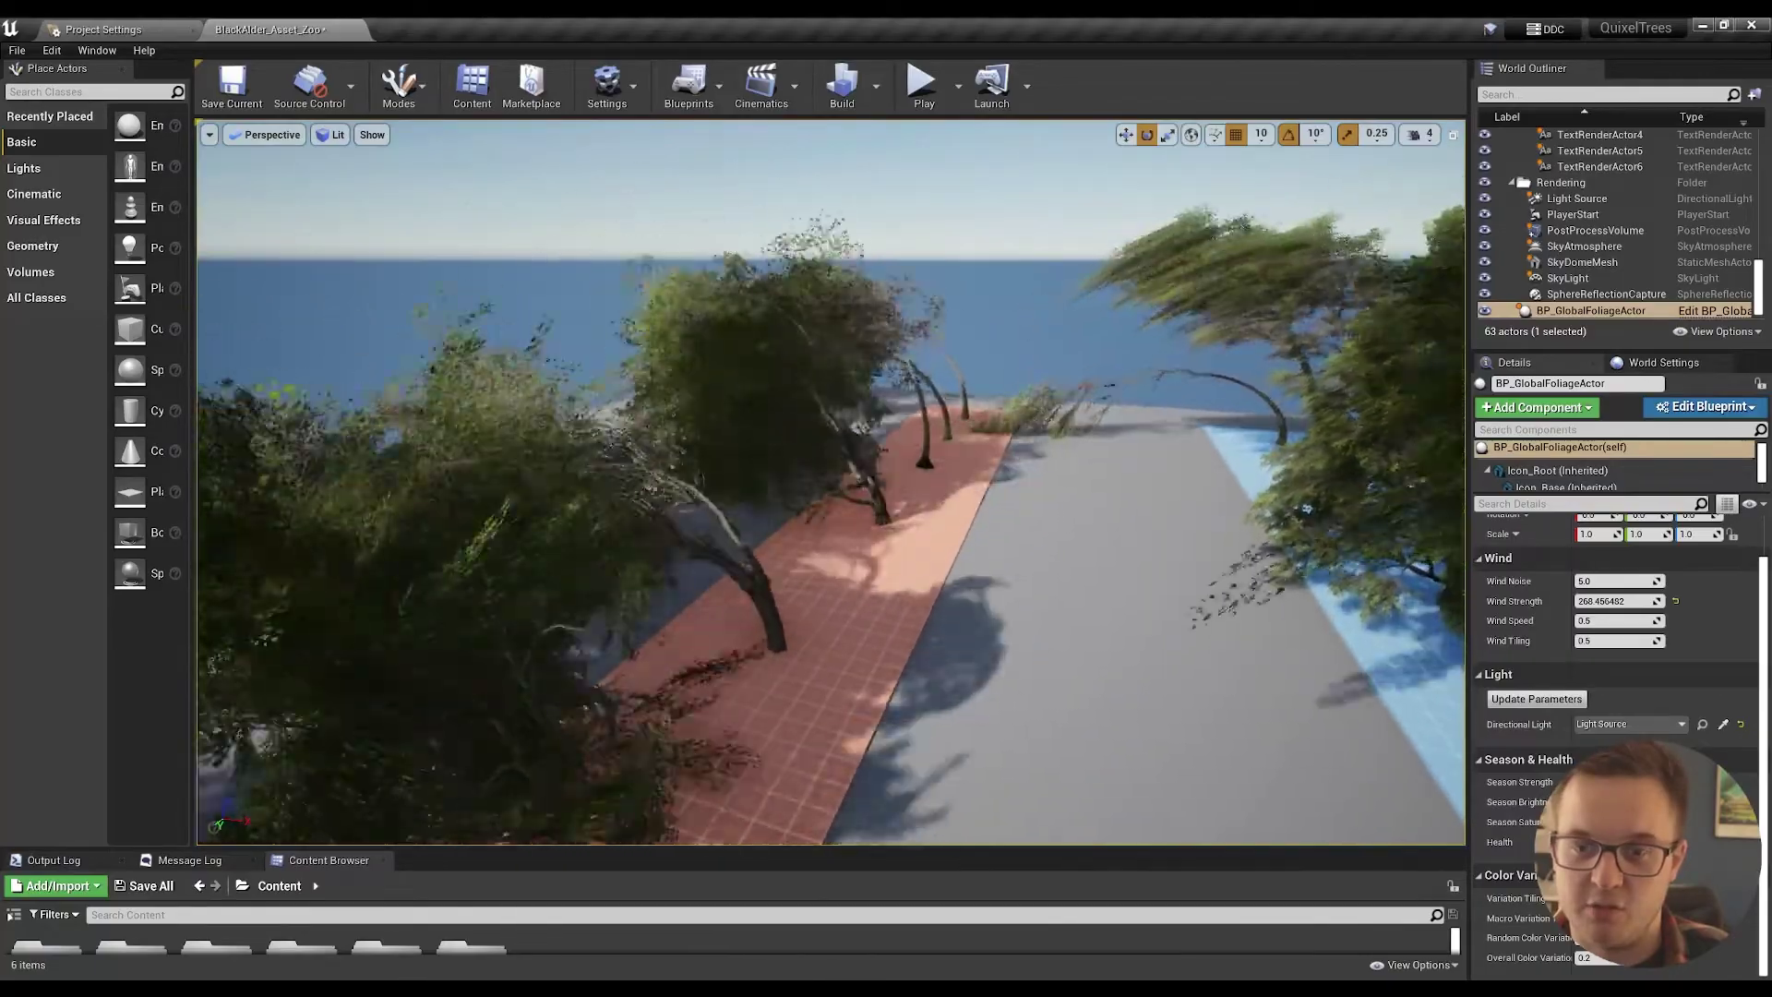
left_click(1675, 602)
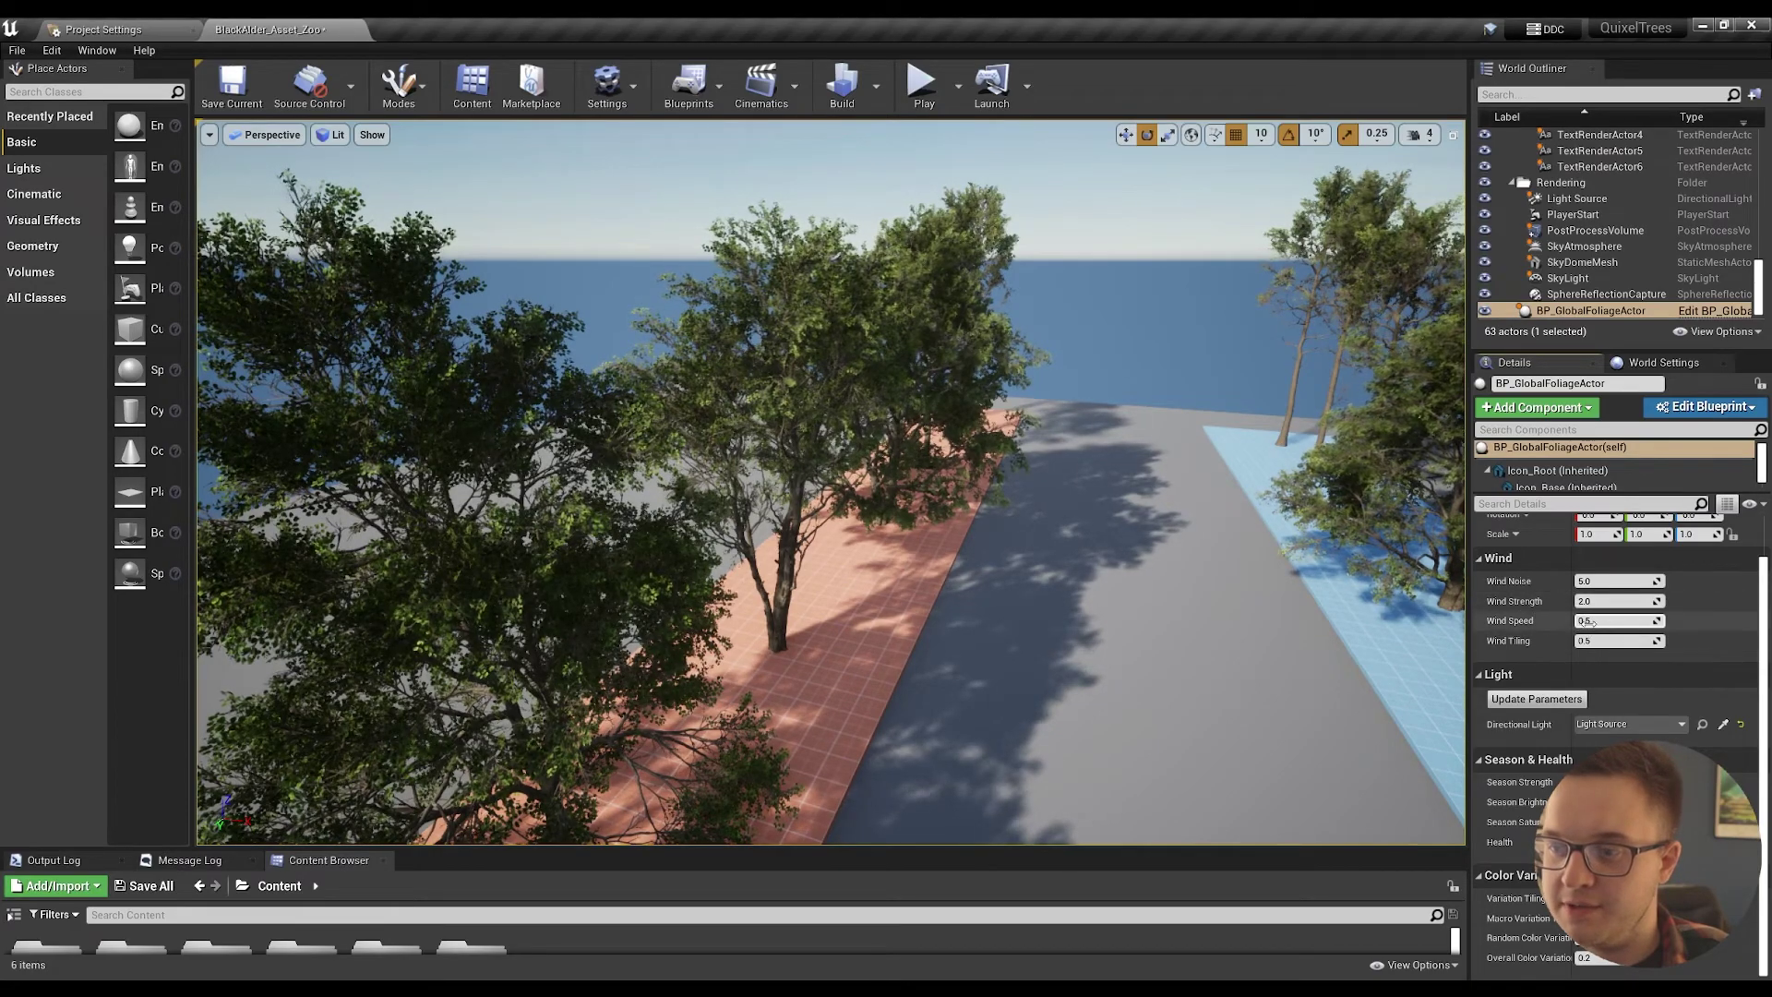
Try a Wind Speed of about 0.83 and a Wind Strength of about 10.75, and reset both to their defaults
left_click_drag(1588, 622, 1608, 622)
right_click_drag(1292, 563, 1445, 567)
left_click_drag(1628, 610, 1707, 609)
right_click_drag(1258, 638, 1311, 646)
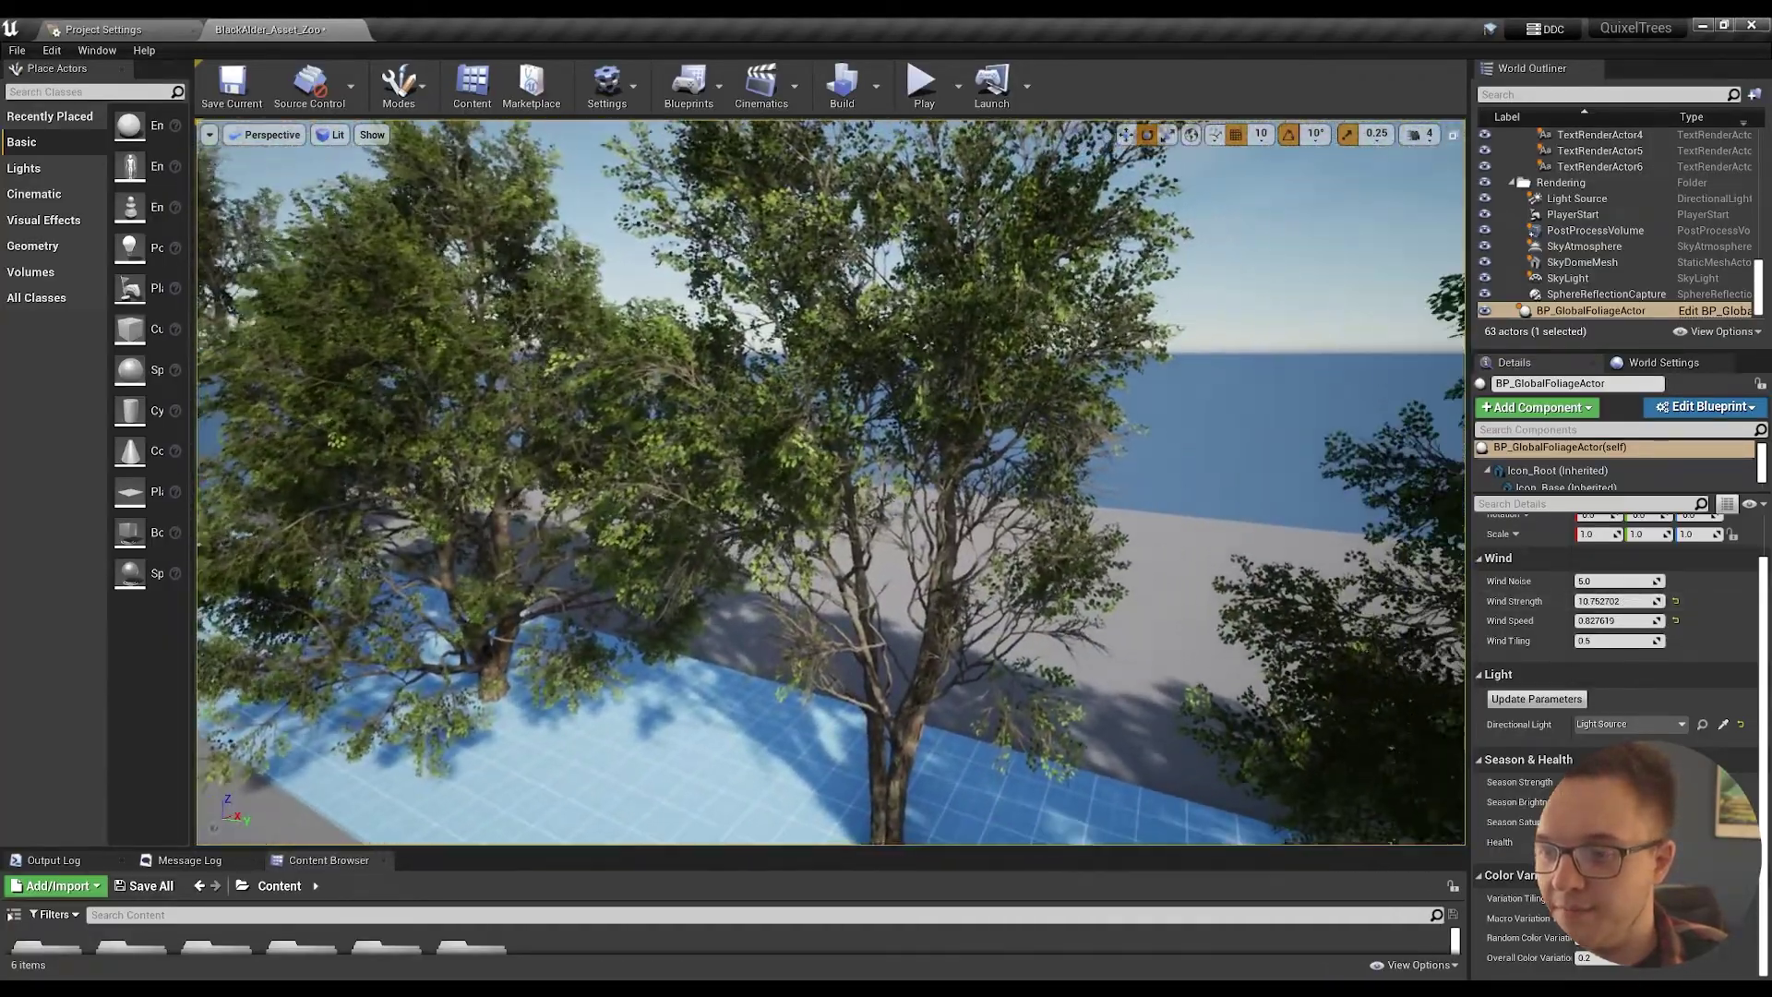
left_click(1676, 620)
left_click(1675, 601)
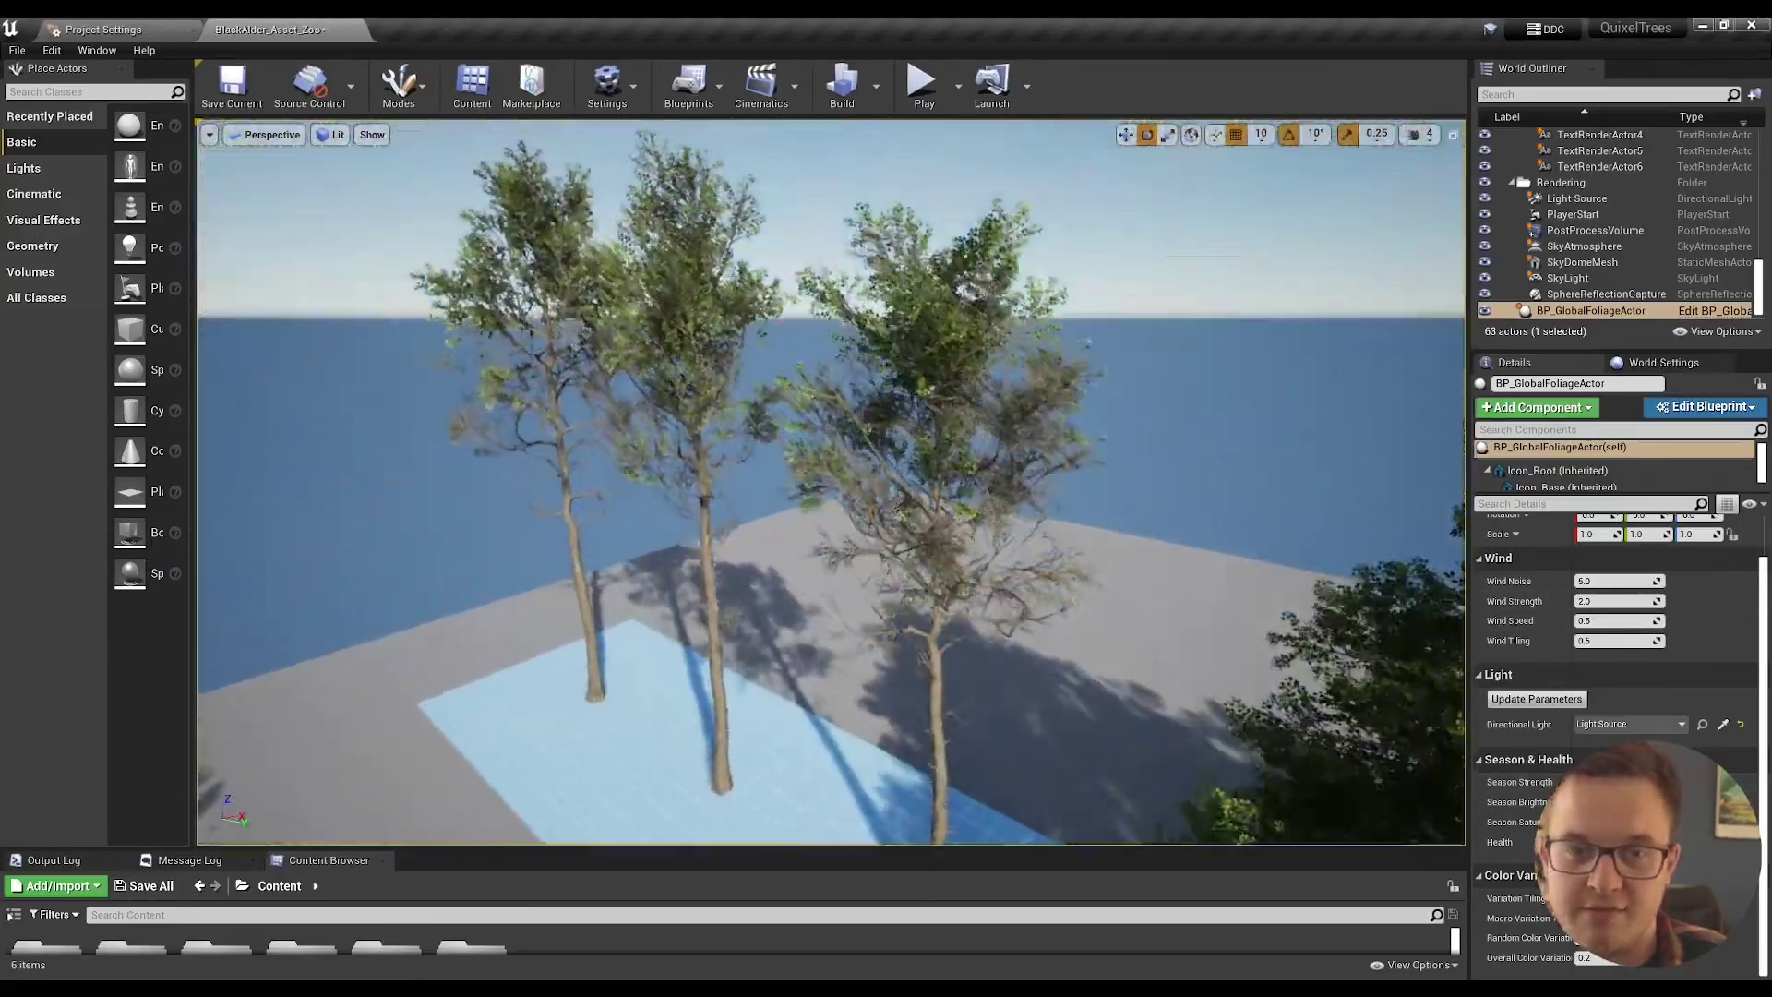
Try a higher Season Strength for autumn leaf colours and a lower Season Saturation on the foliage actor
right_click_drag(830, 480, 831, 600)
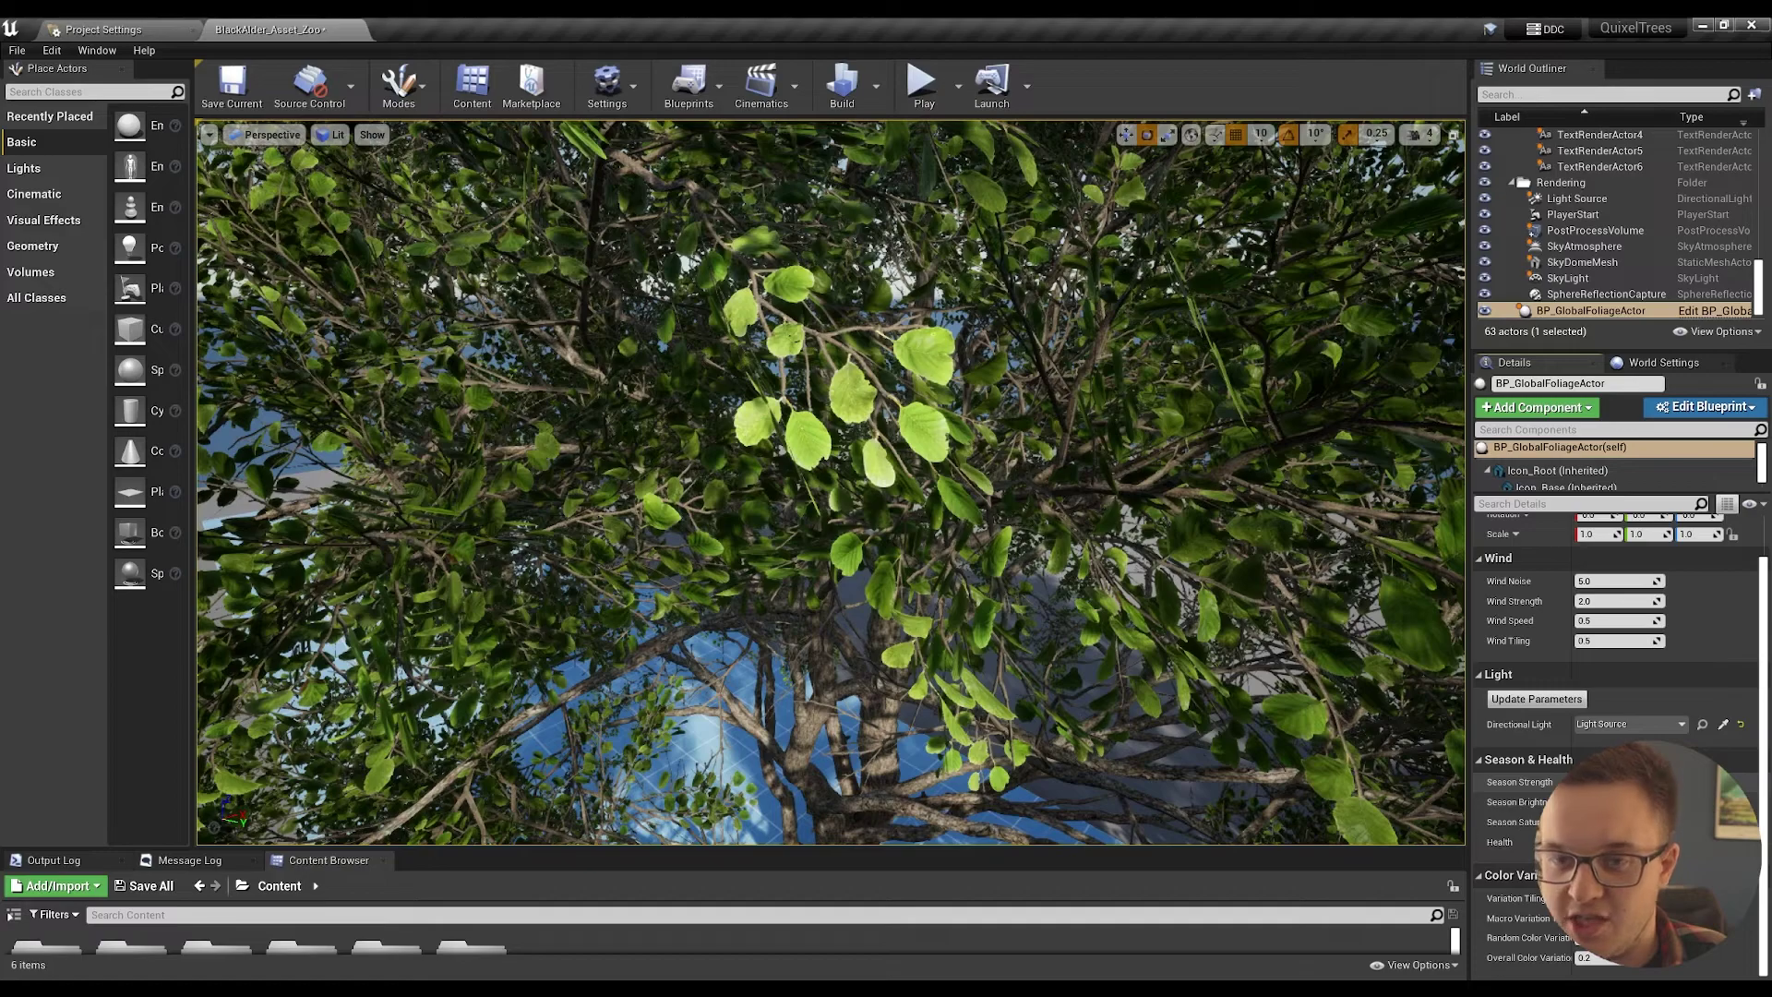
left_click_drag(1616, 782, 1648, 782)
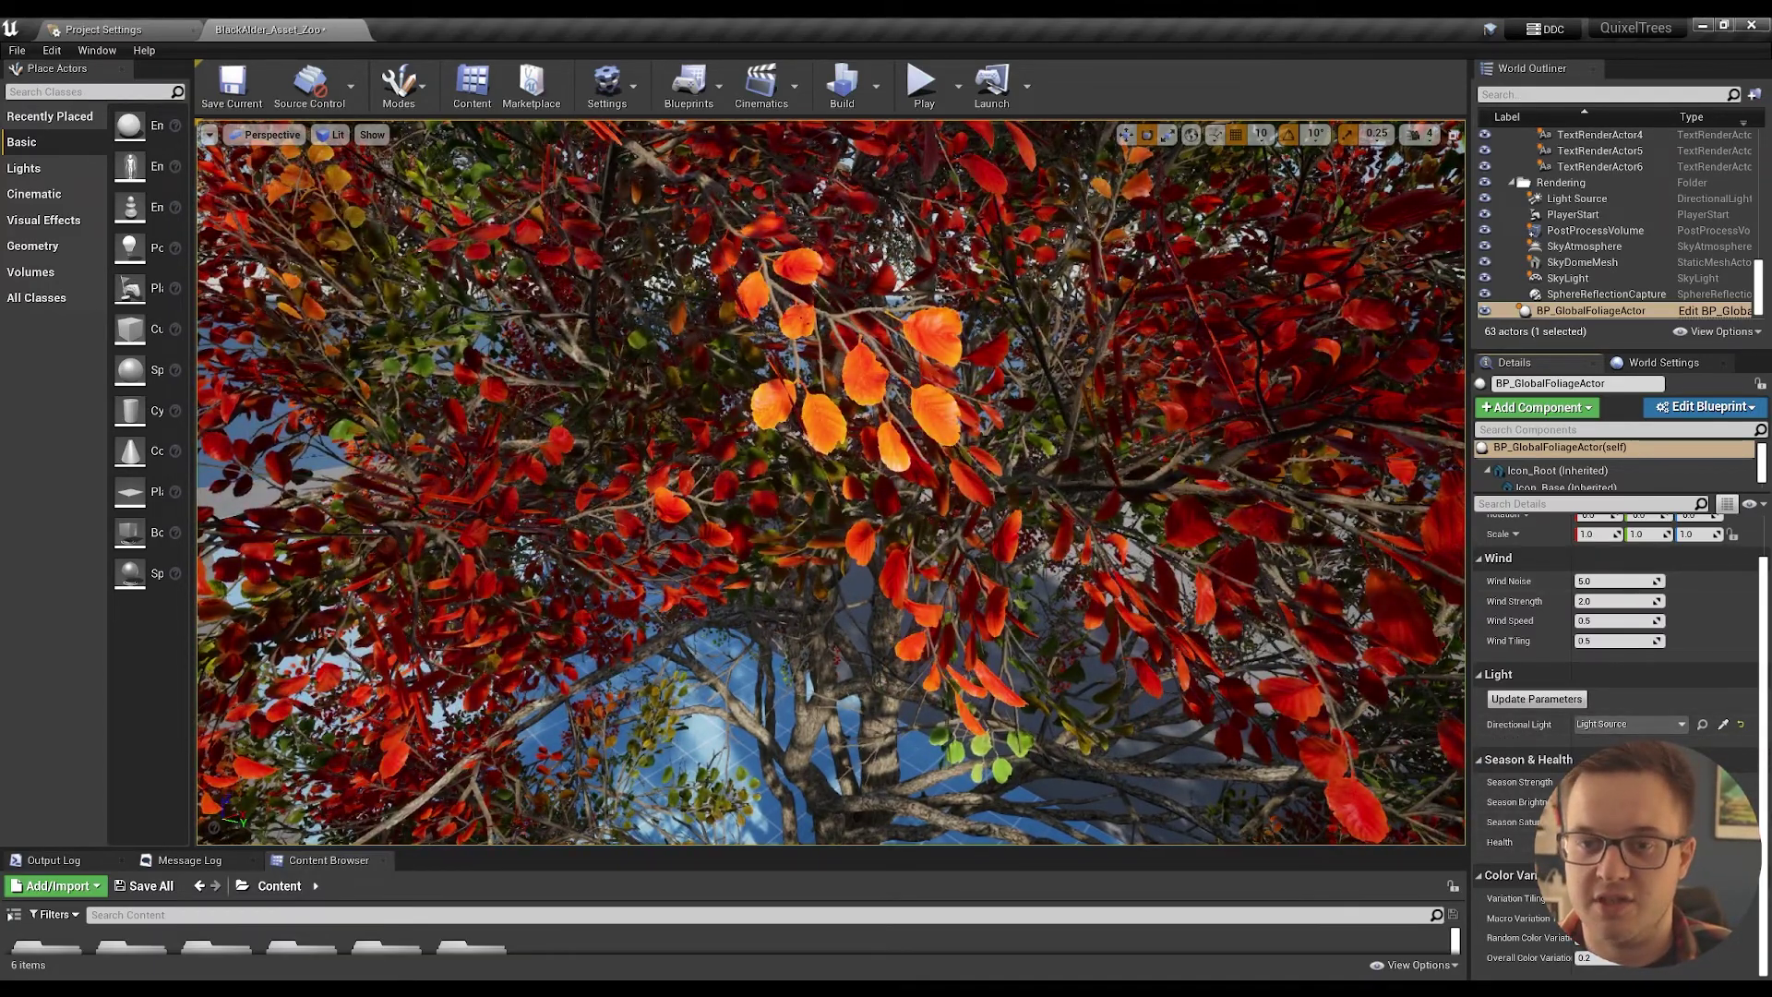
left_click_drag(1625, 821, 1602, 821)
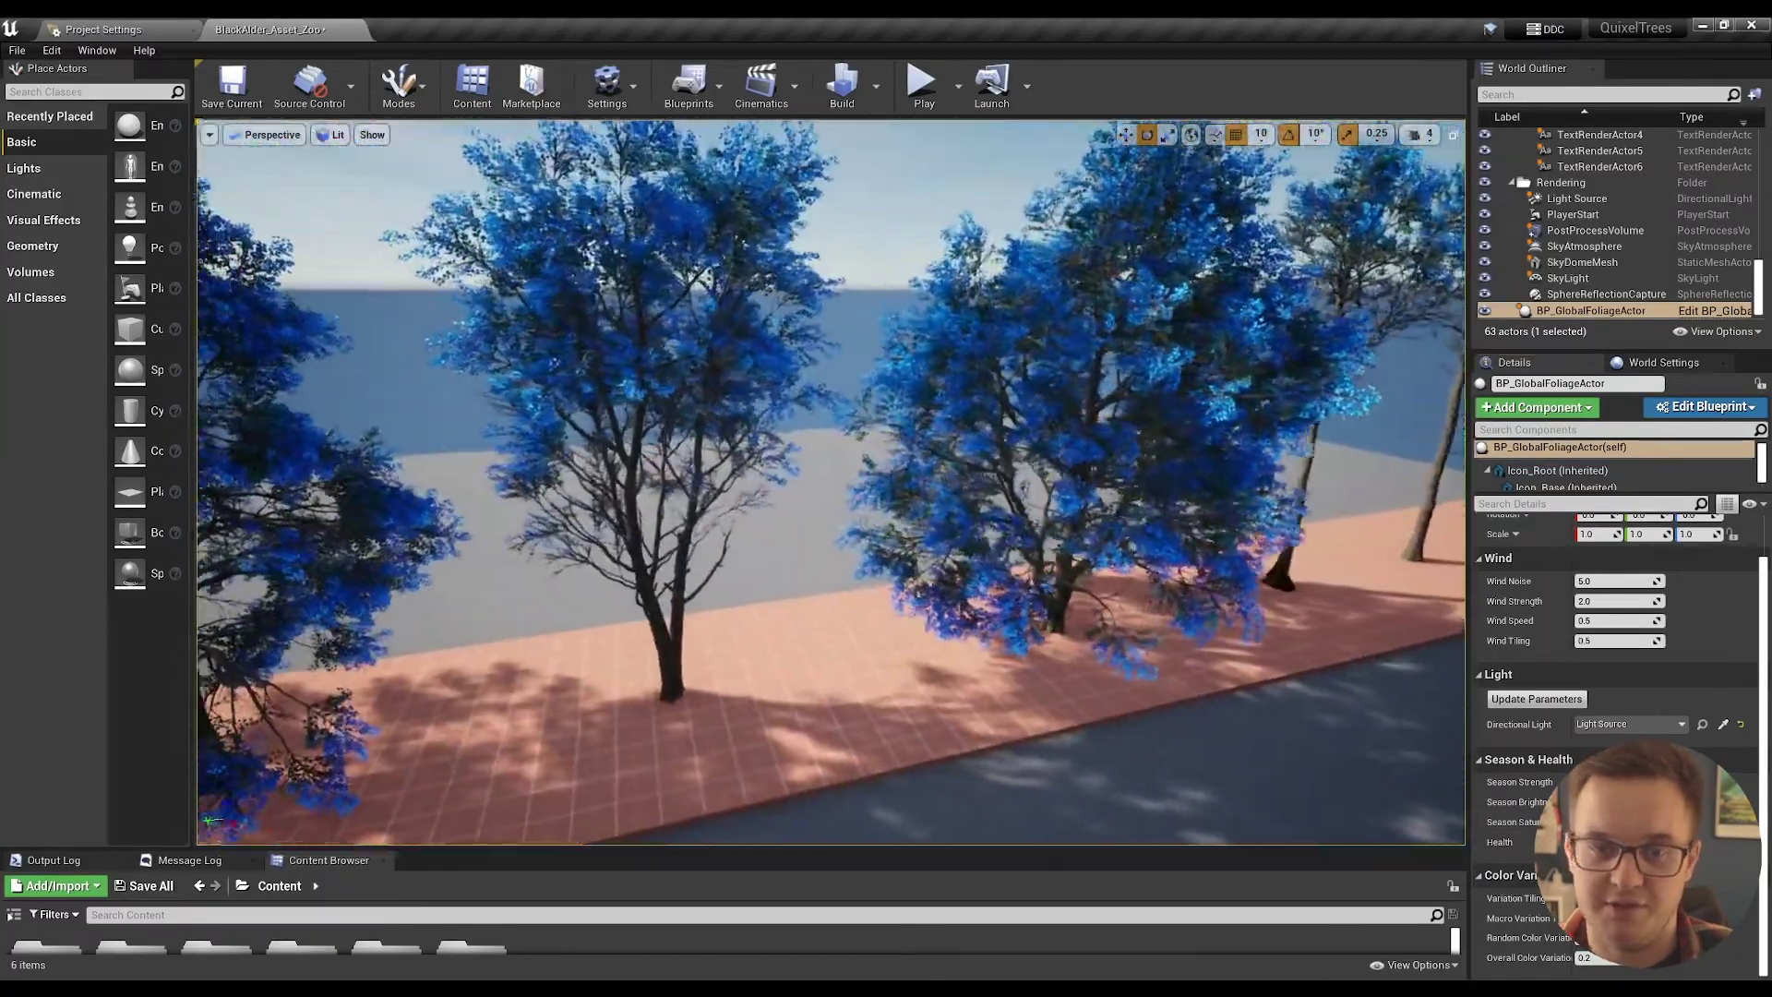
Examine the season colouring of the tree leaves up close and across the whole crowns
right_click_drag(831, 480, 798, 480)
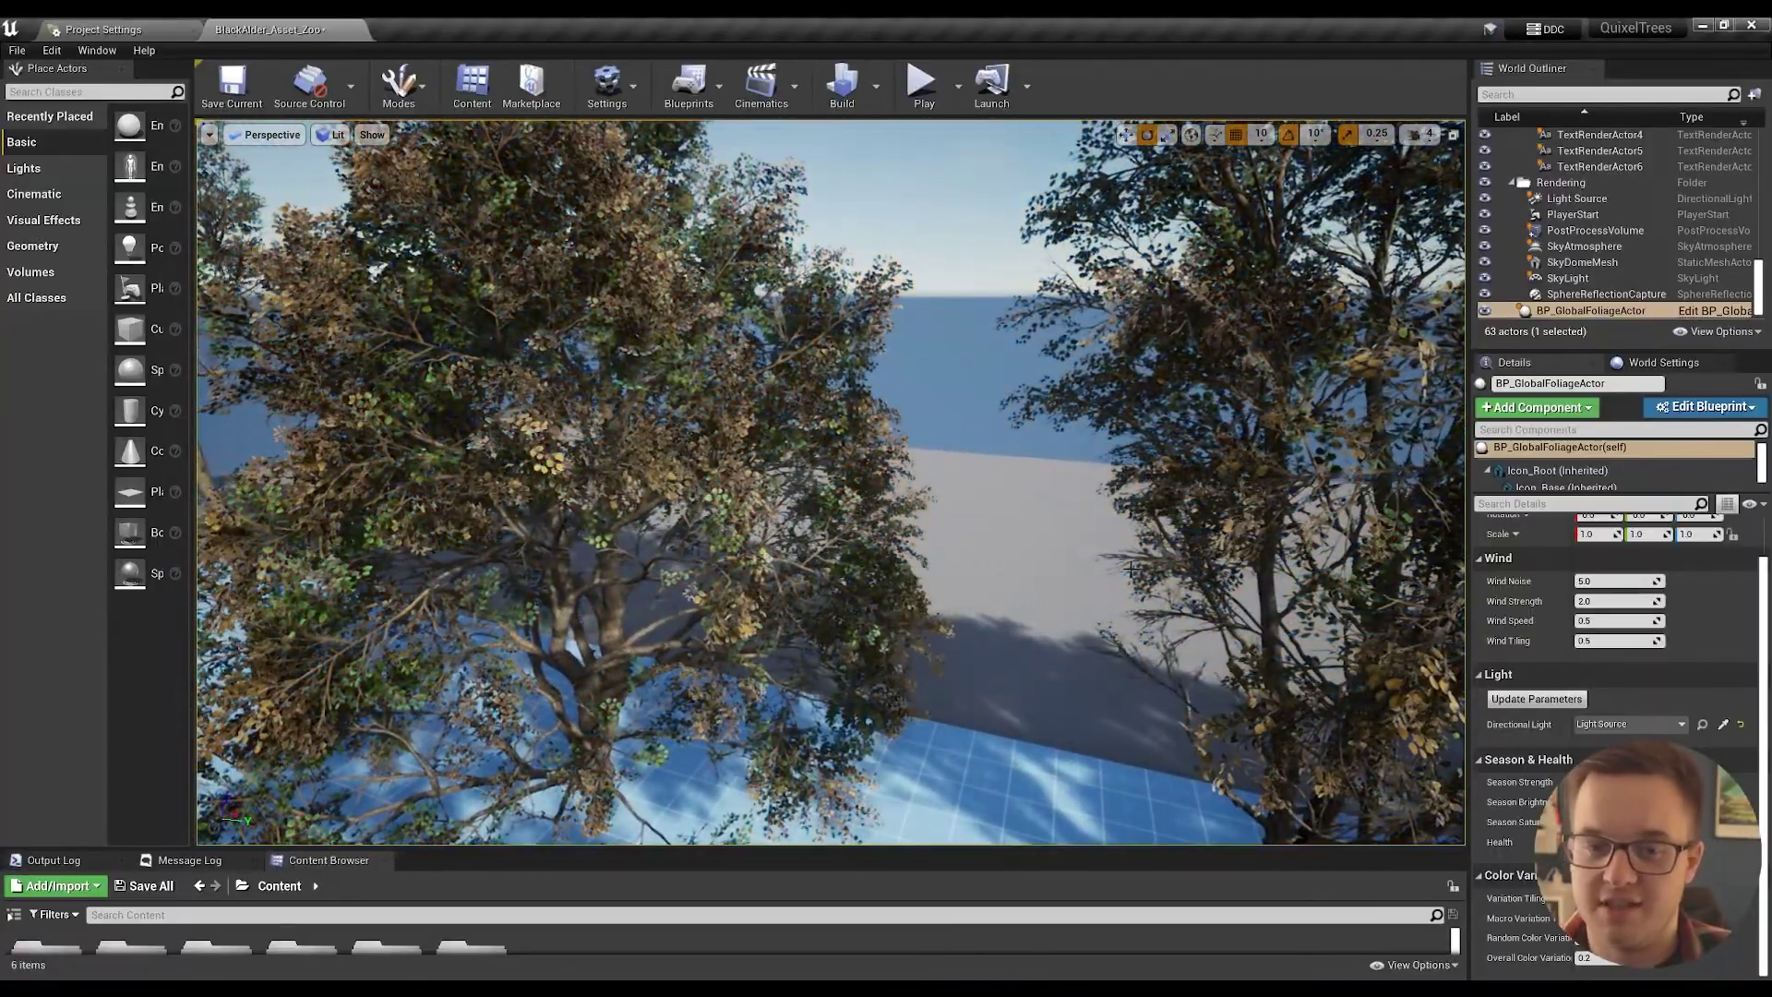
right_click_drag(1131, 569, 1094, 575)
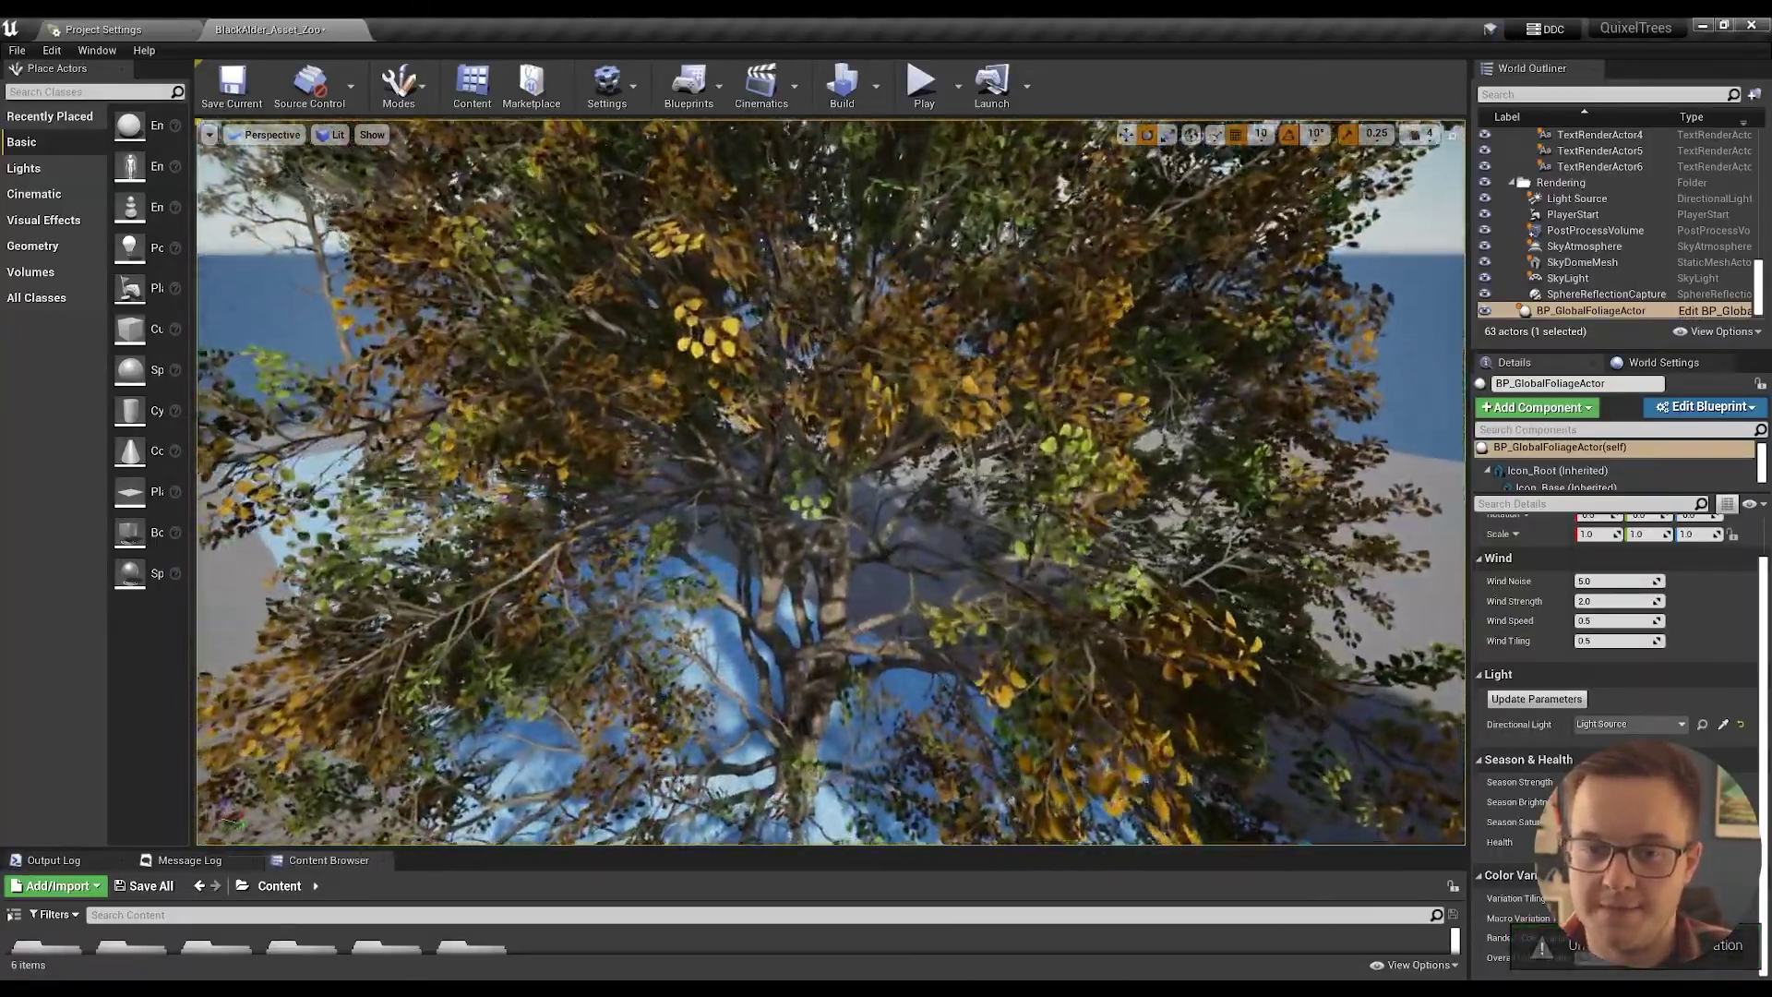
key("w")
right_click_drag(830, 480, 860, 480)
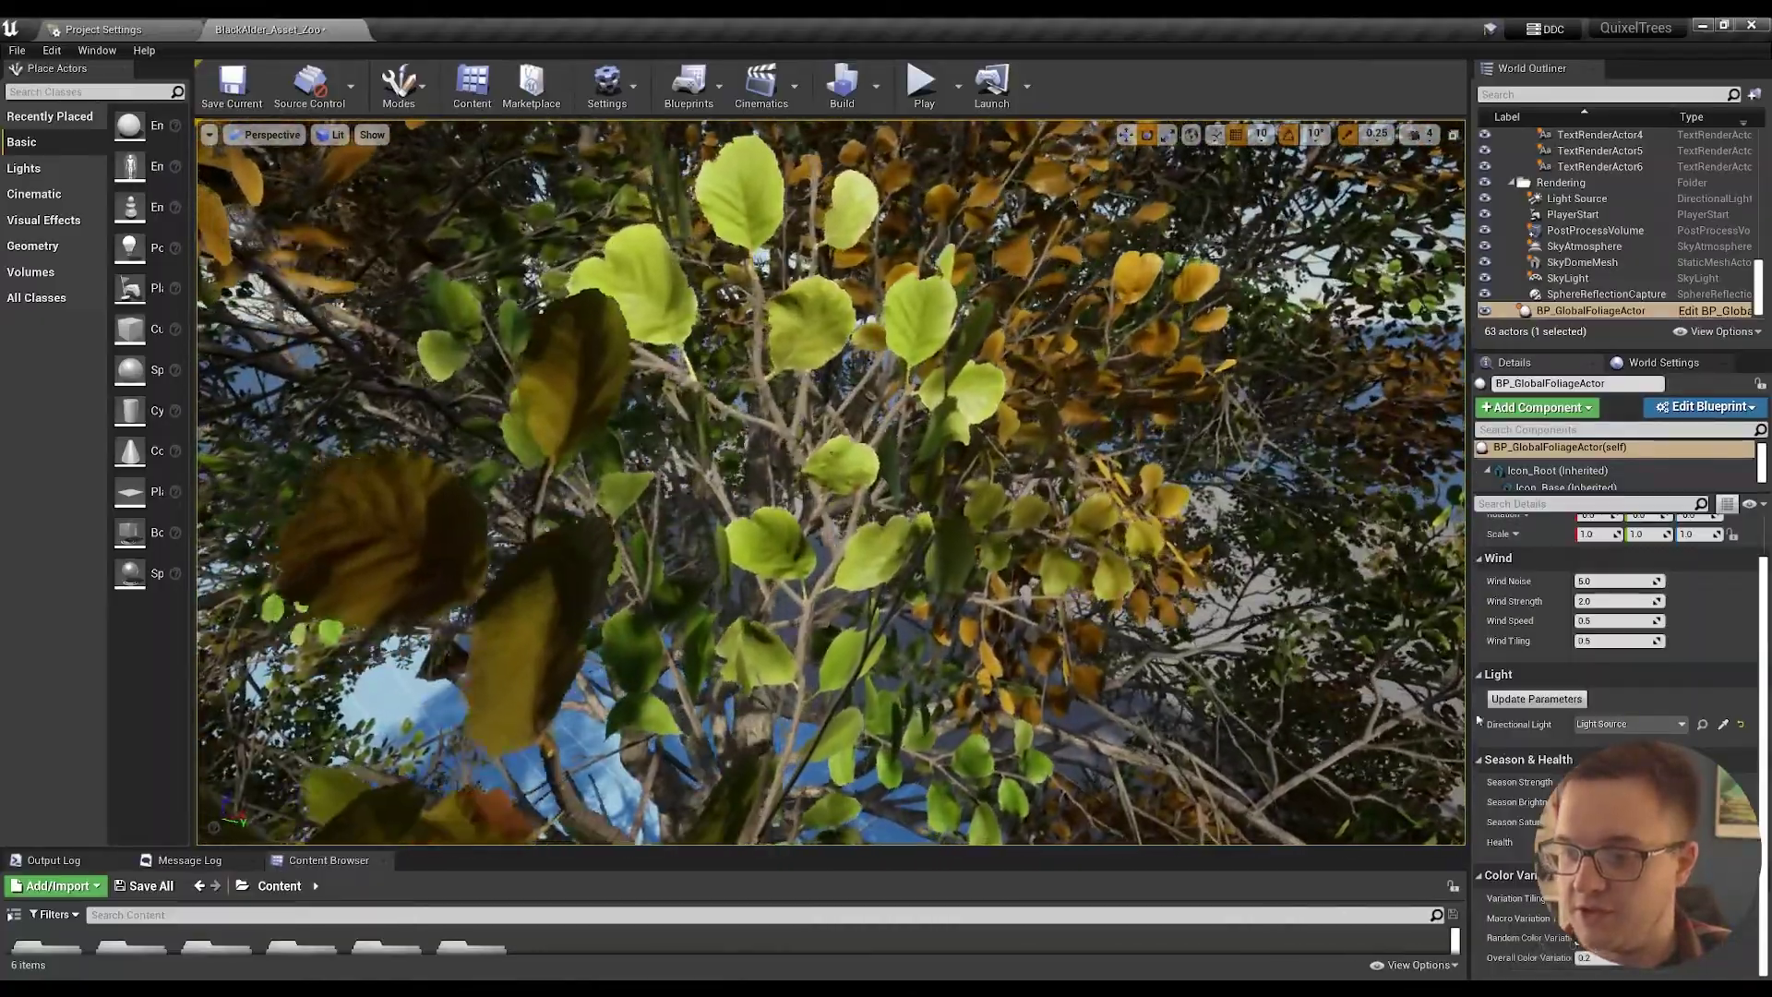
scroll(831, 480, "down", 5)
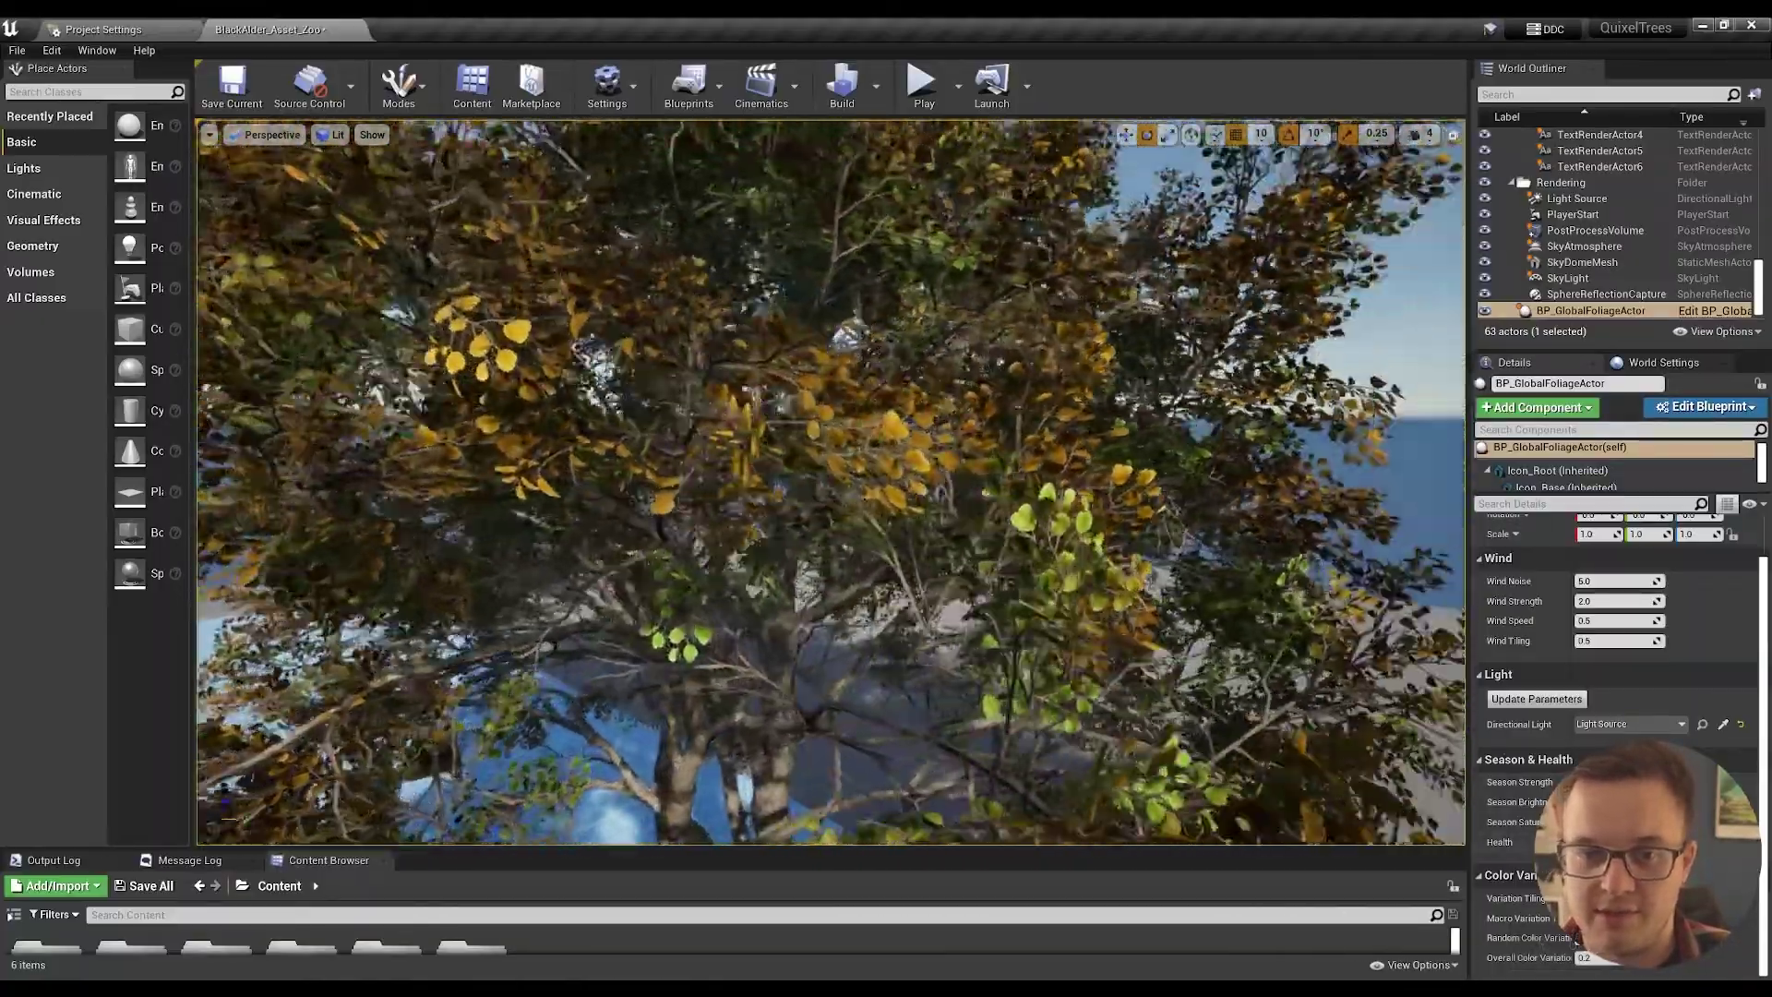
key("w")
right_click_drag(831, 480, 770, 478)
key("a")
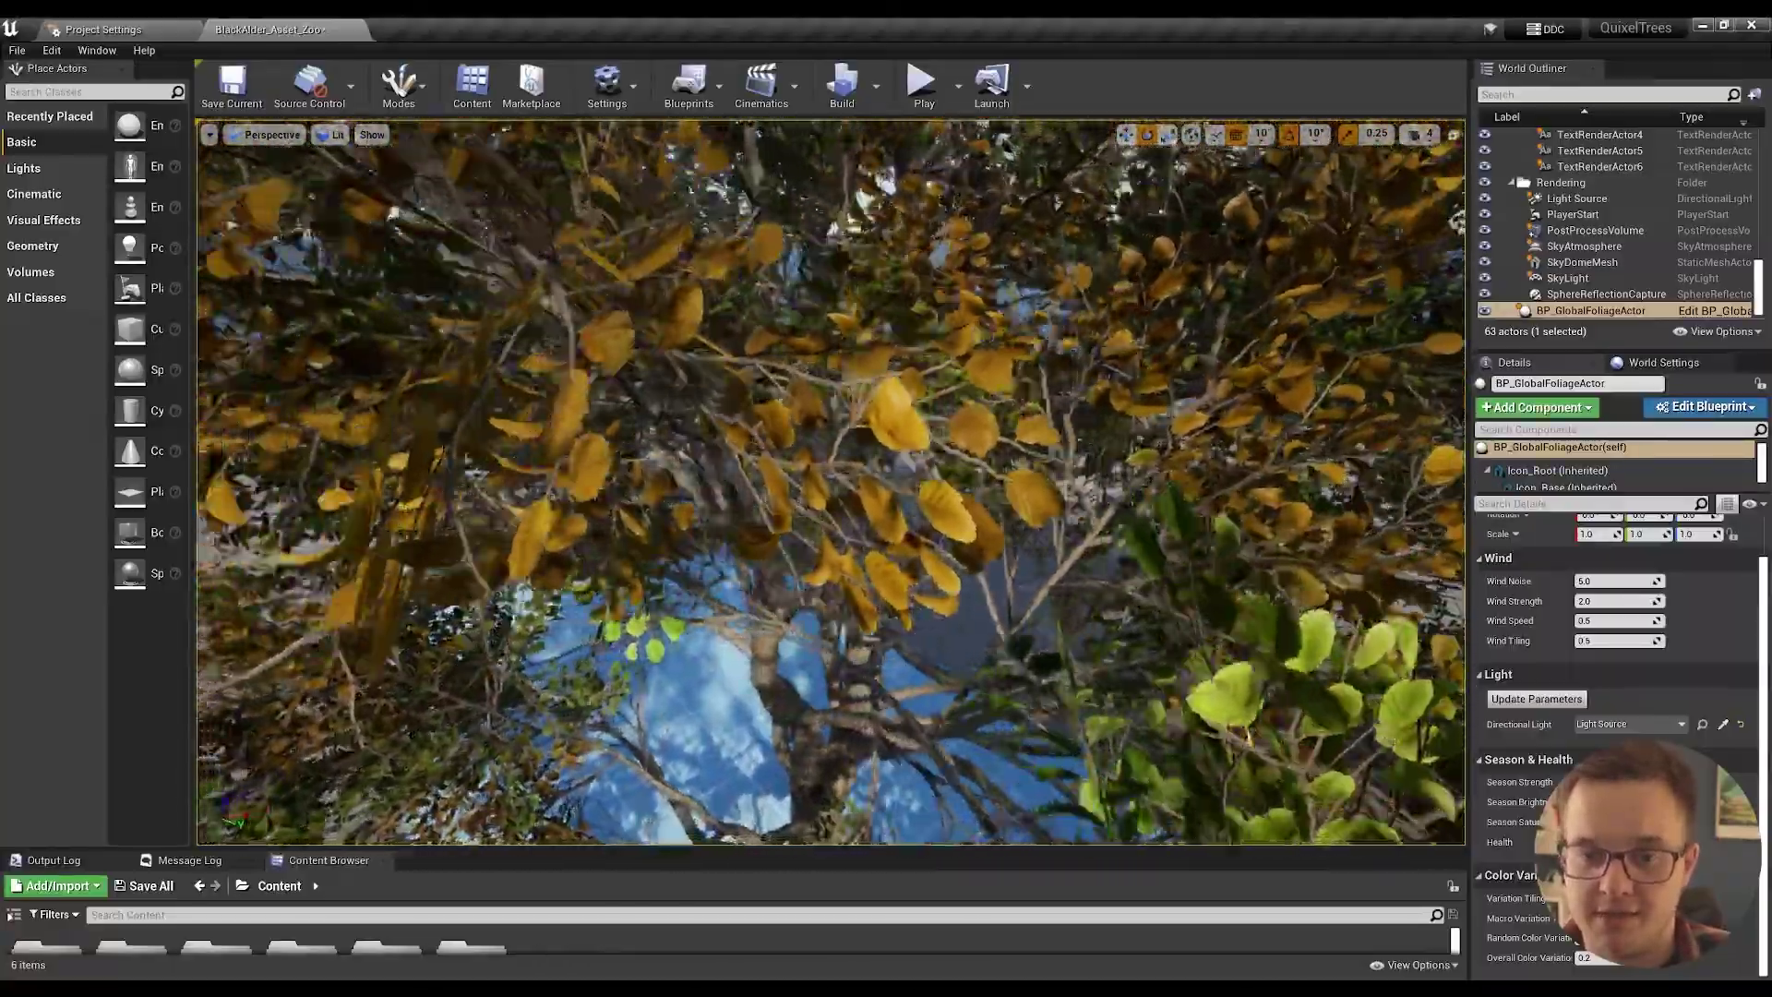
key("s")
right_click_drag(830, 479, 851, 480)
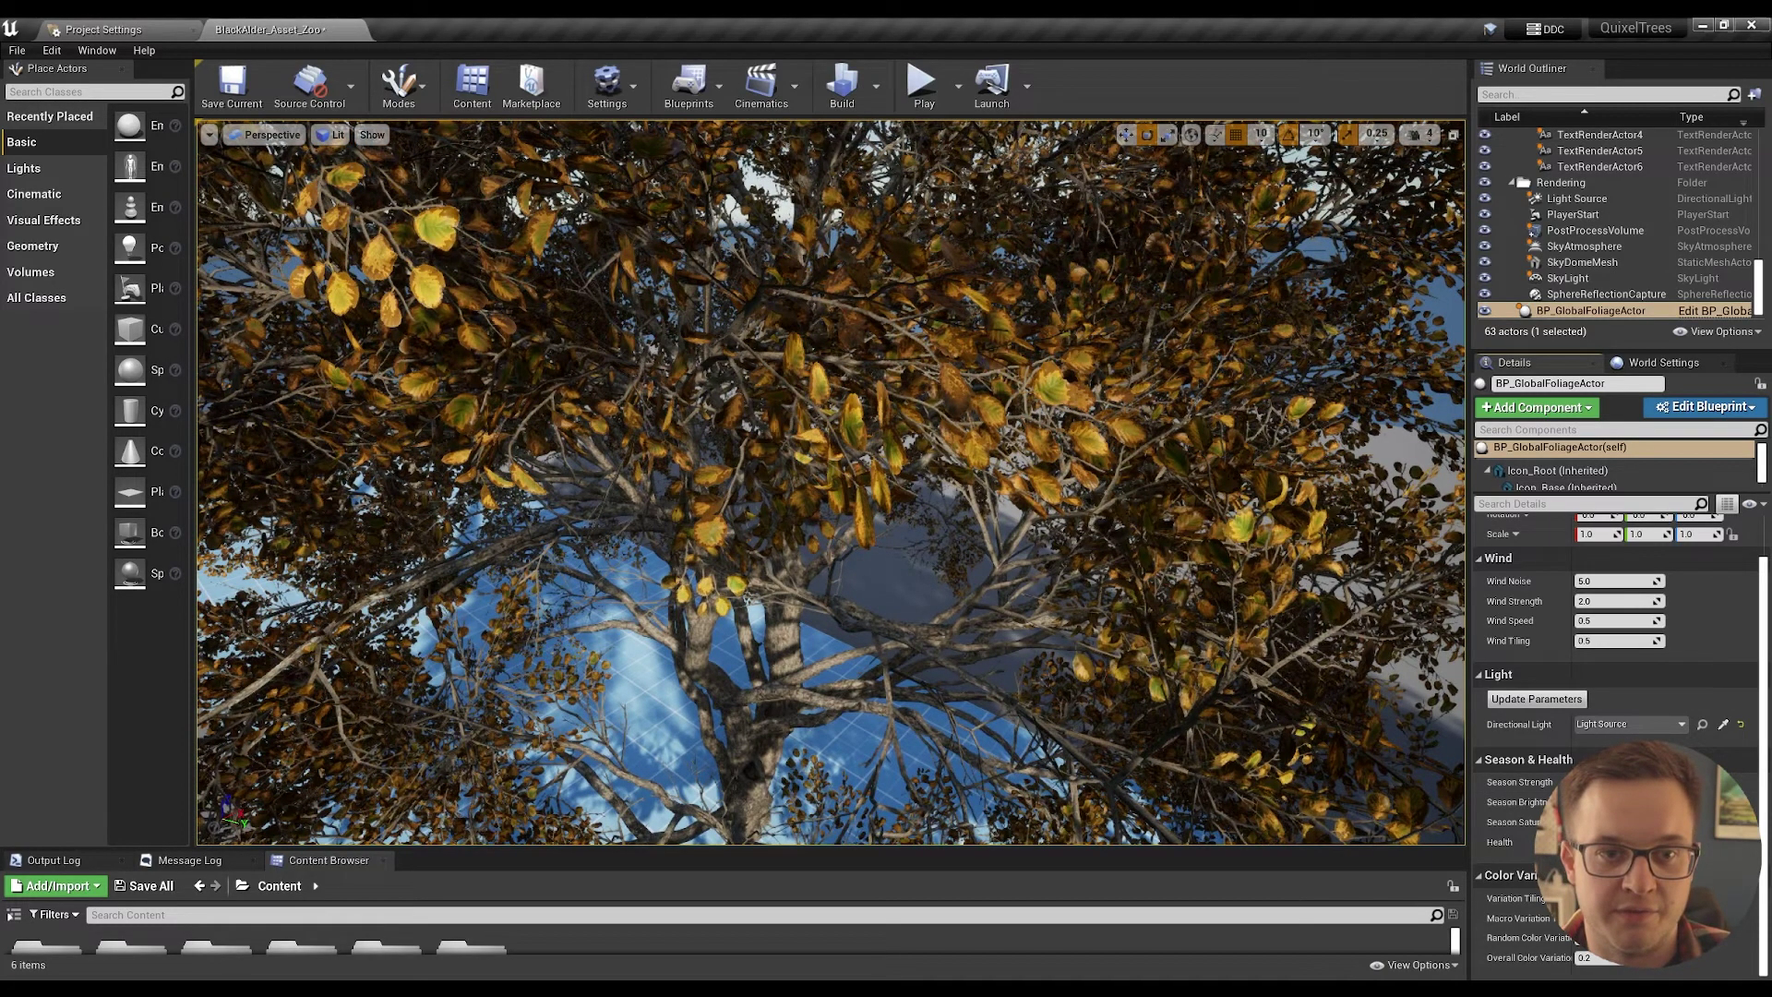
Try adjusting the foliage actor's Health value while viewing the leaves up close
key("w")
right_click_drag(738, 628, 714, 659)
key("s")
key("w")
key("s")
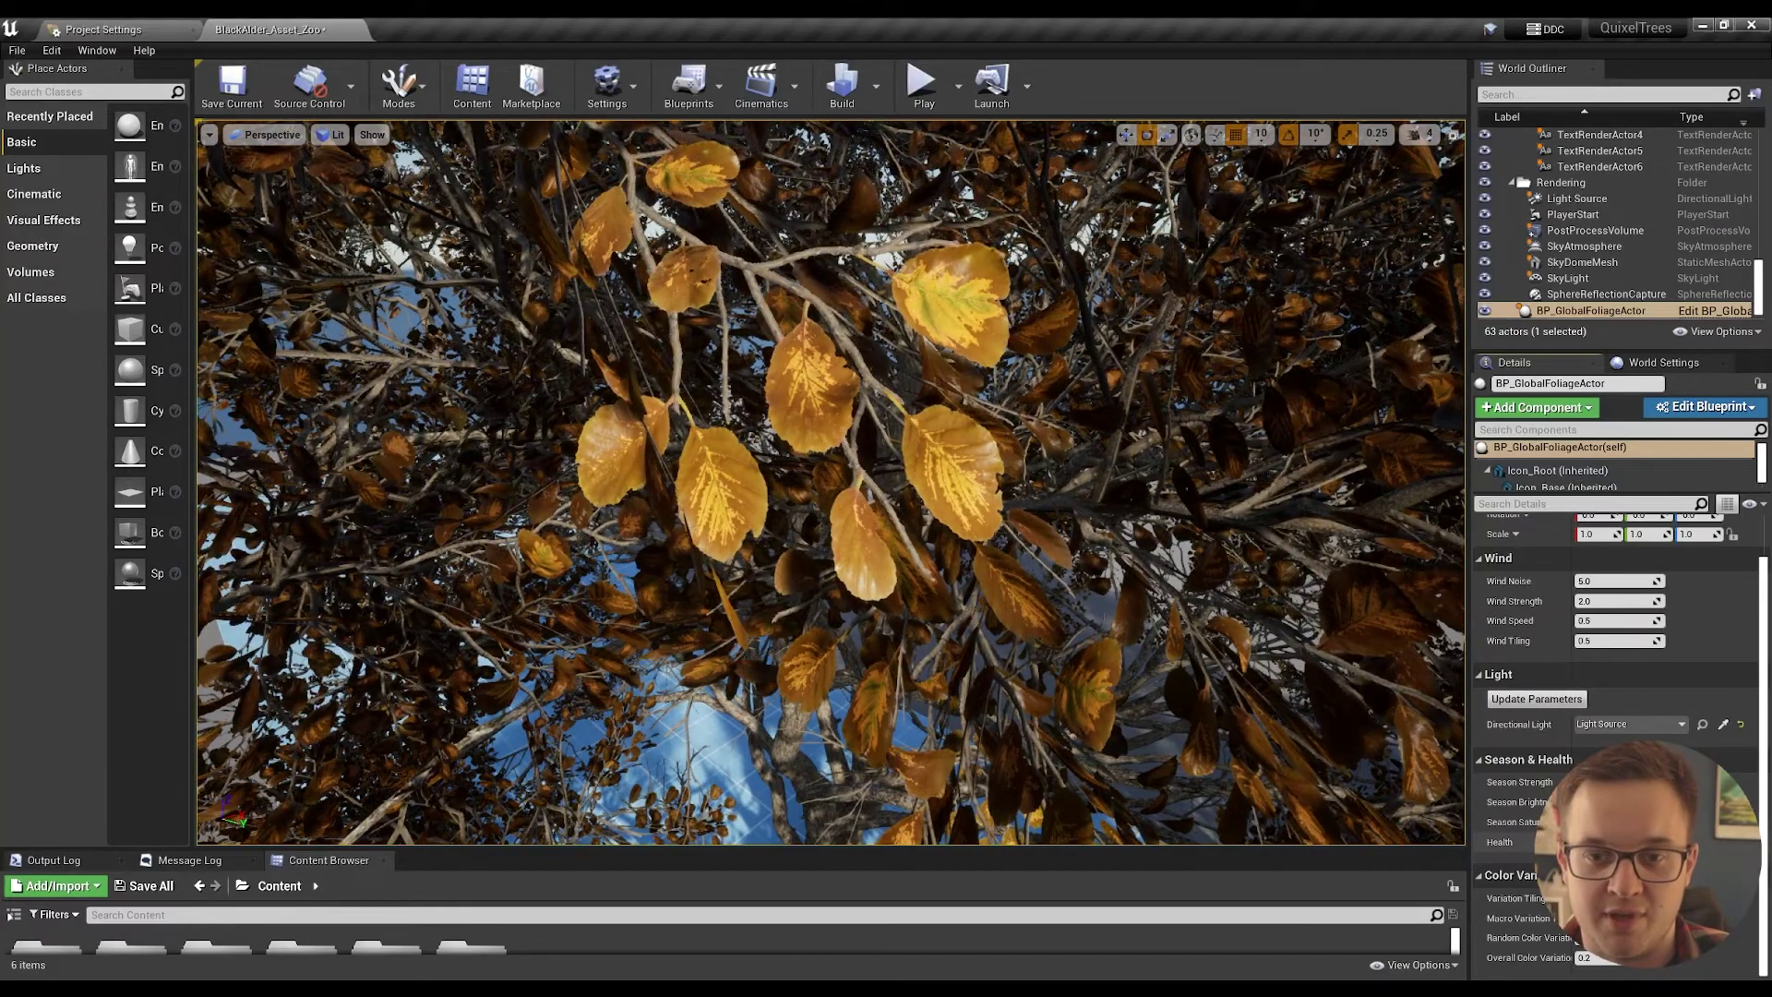
left_click_drag(1615, 842, 1649, 841)
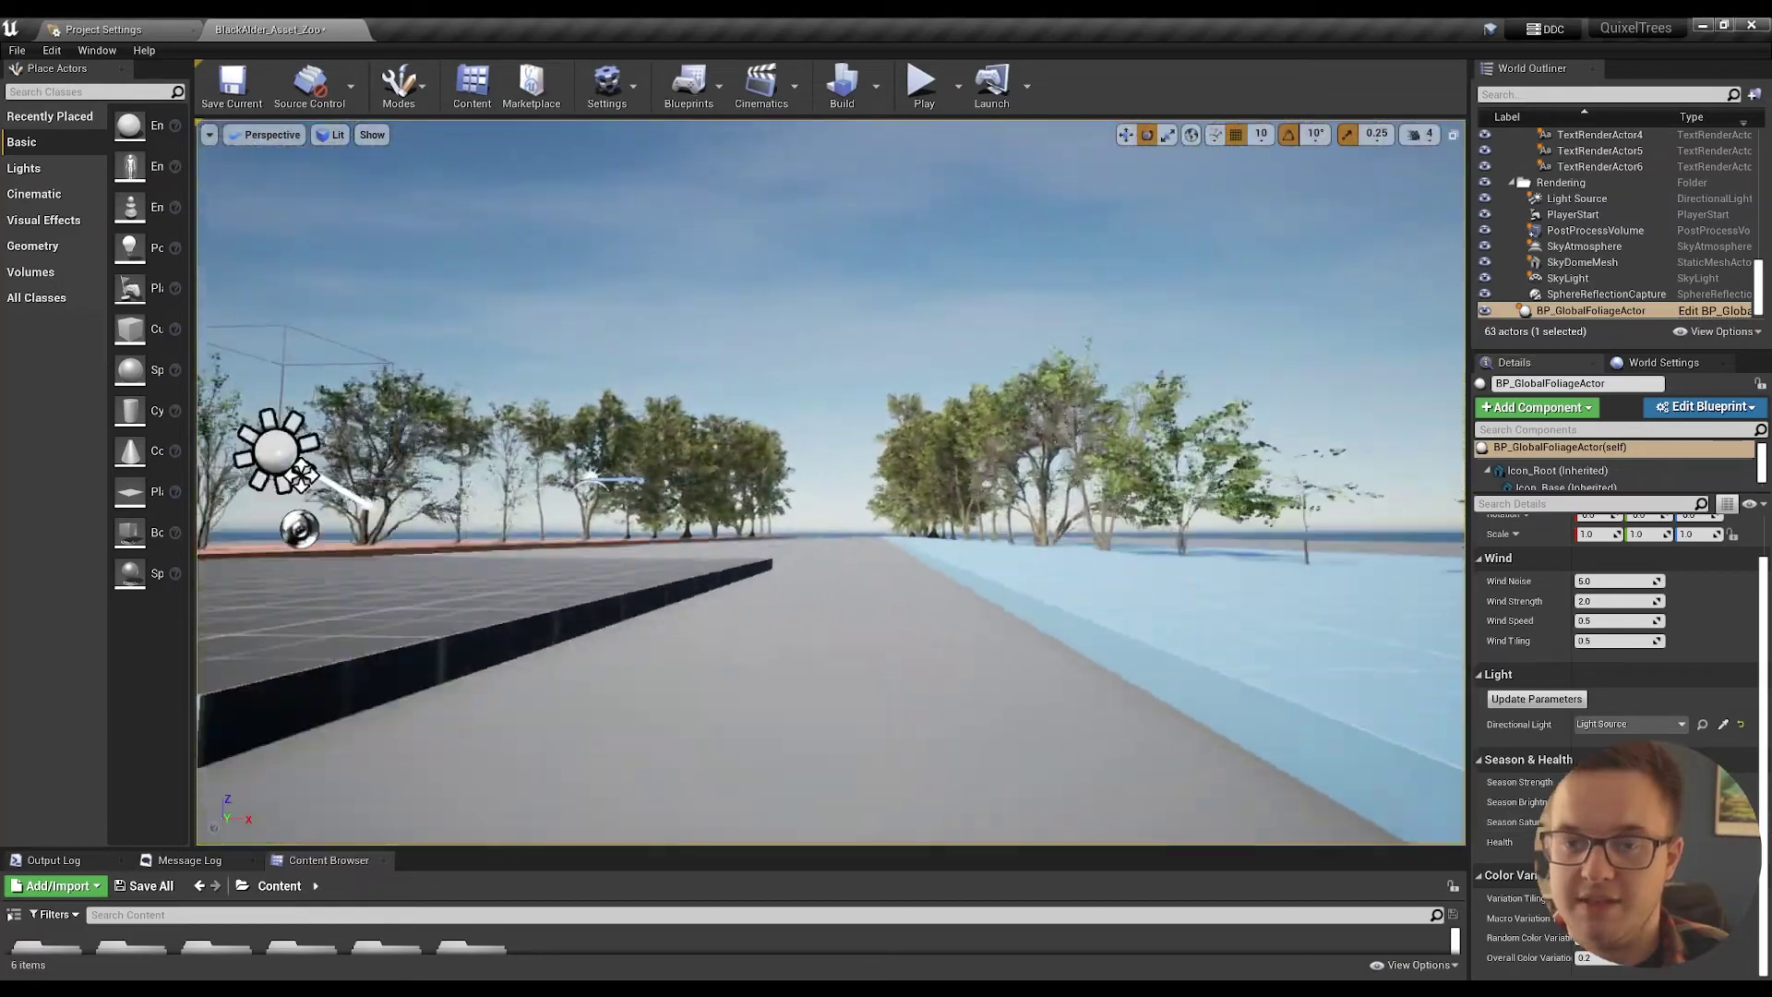
key("w")
mouse_move(698, 497)
right_mouse_down()
mouse_move(679, 501)
mouse_move(698, 517)
right_mouse_up()
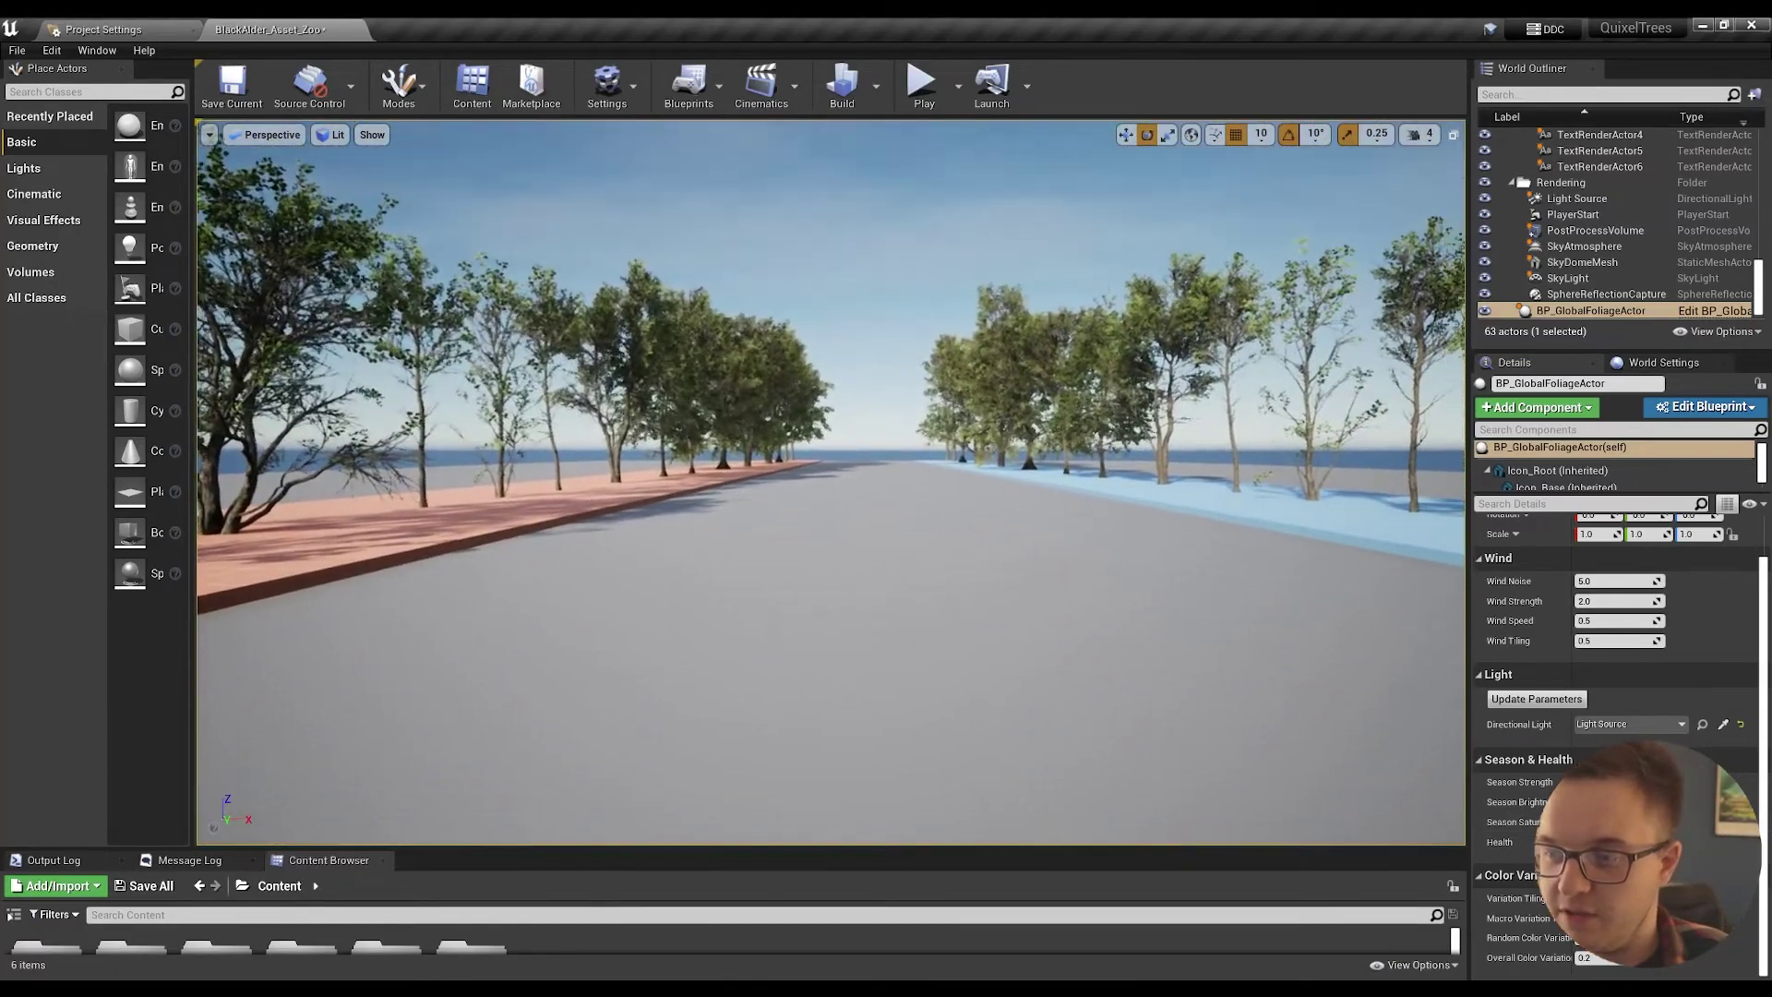
key("e")
right_click_drag(776, 632, 757, 668)
key("q")
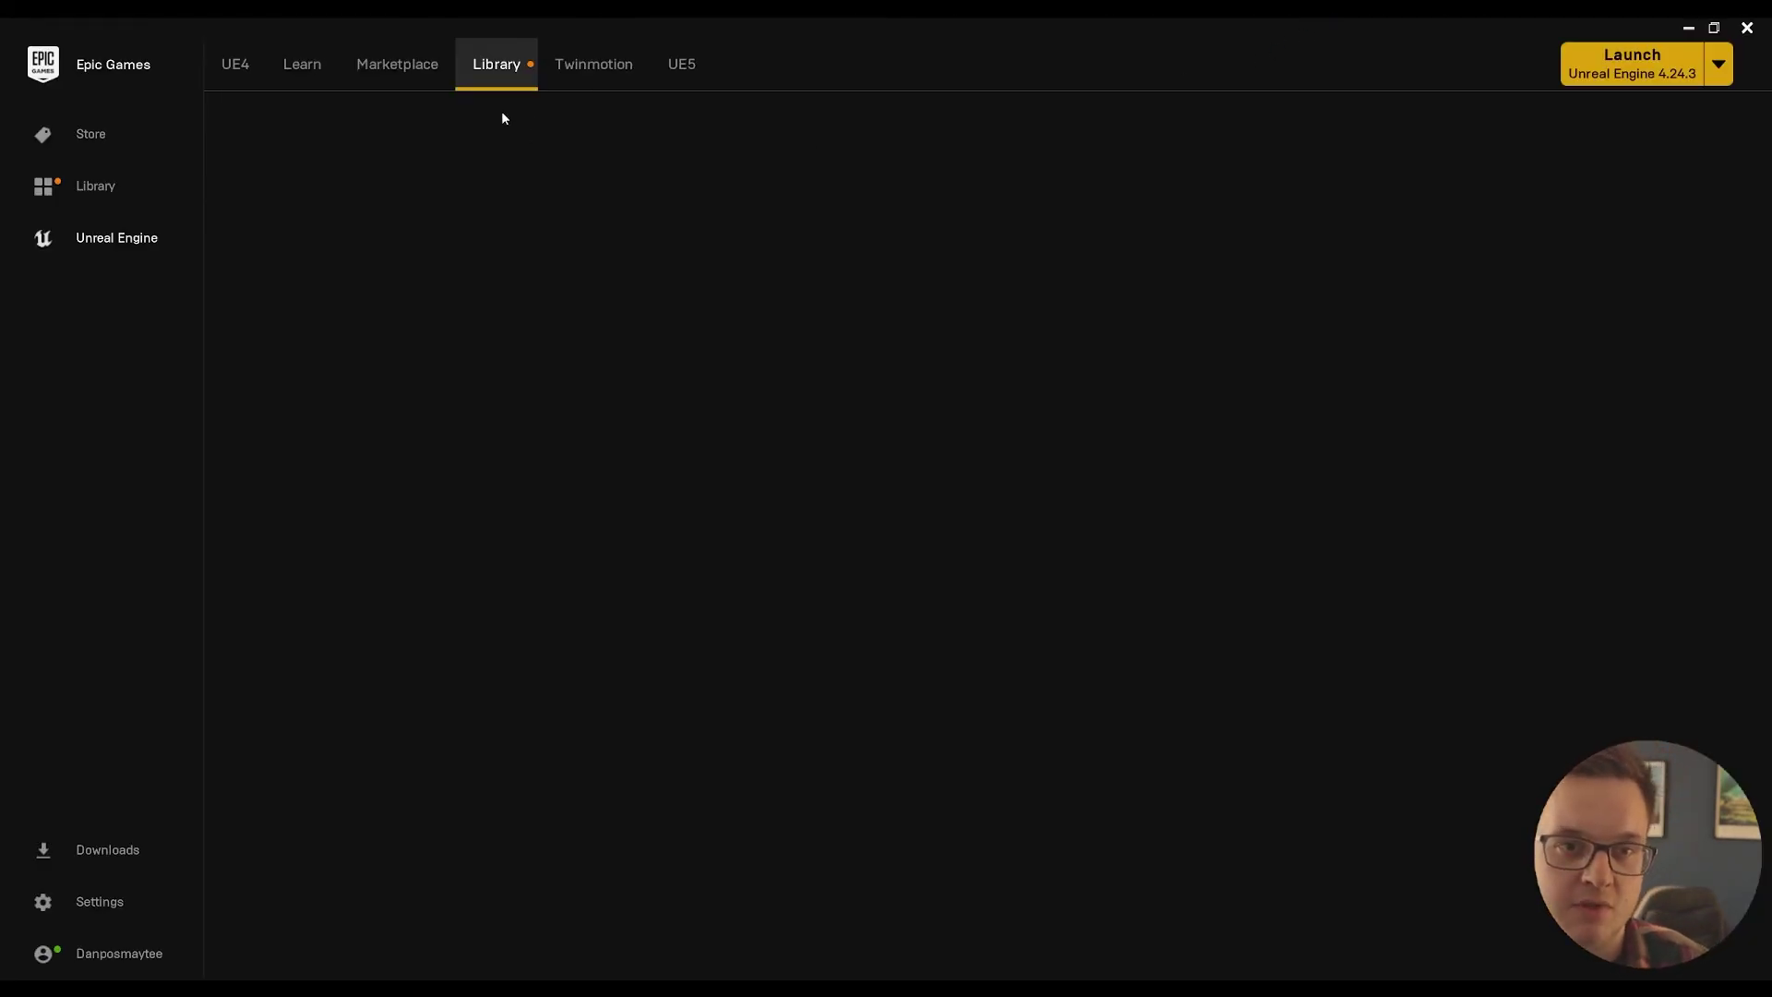
Show the Marketplace results for "megascan tree" in the Epic Games Launcher and open the Megascans European Black Alder trees product
left_click(416, 74)
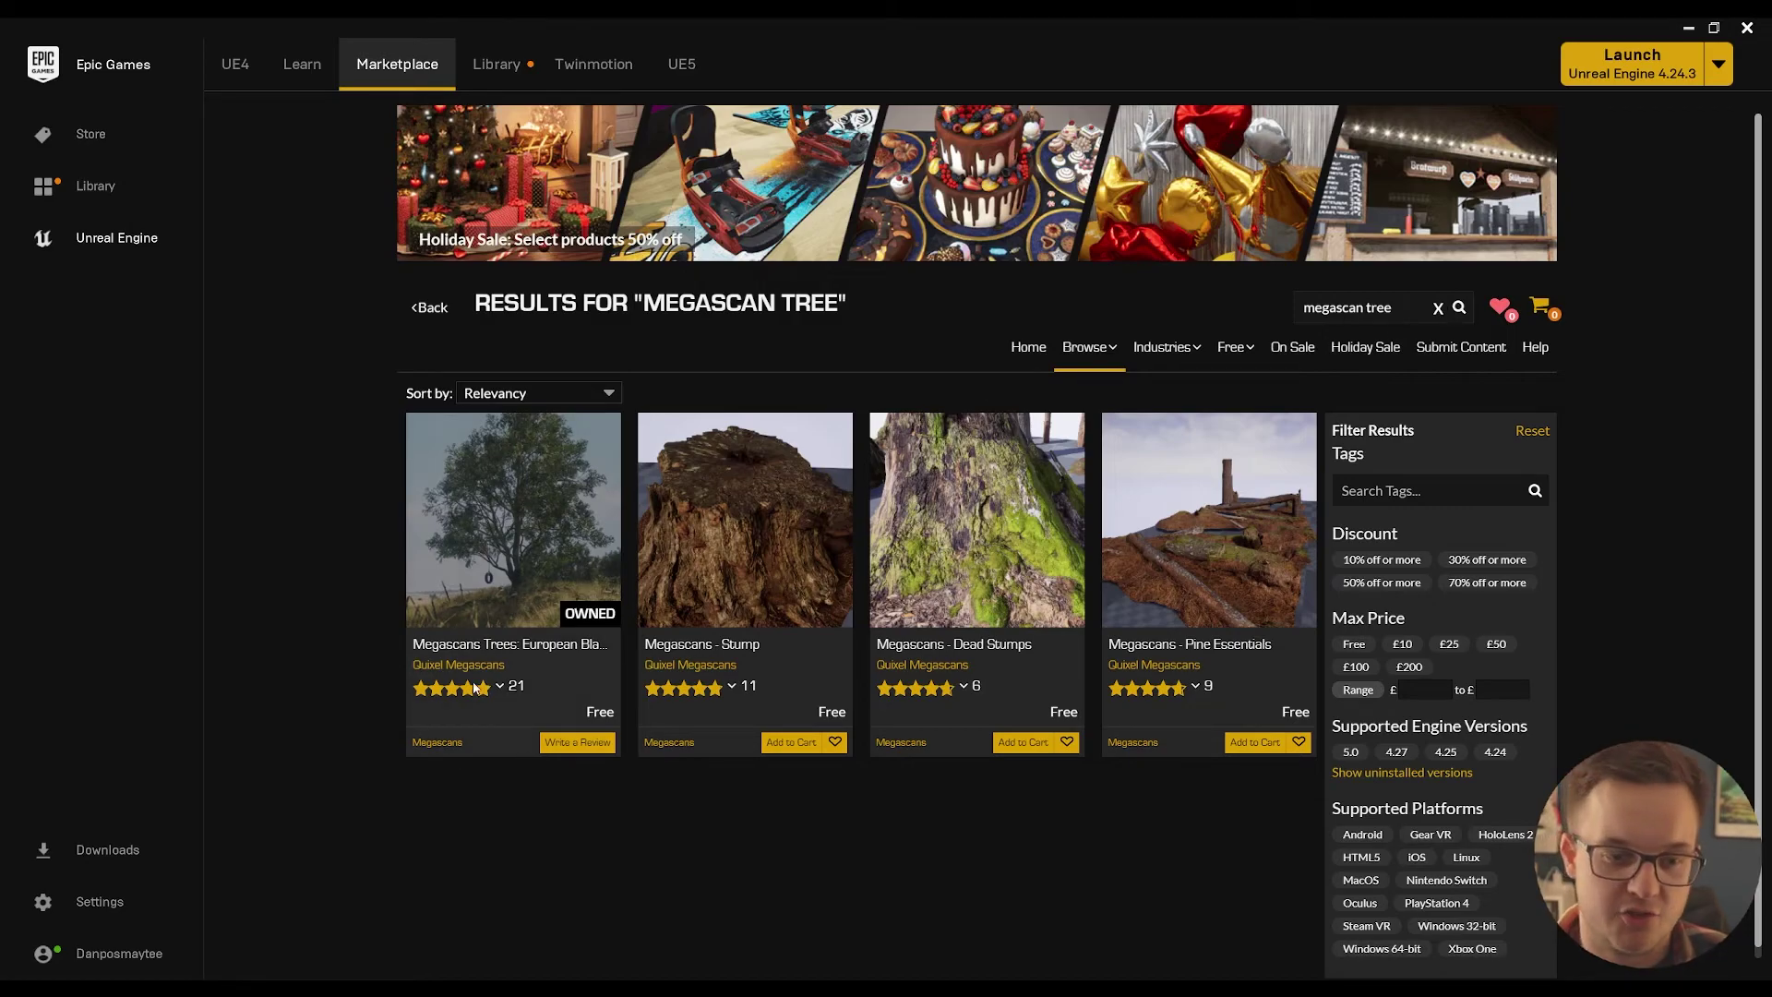
left_click(453, 649)
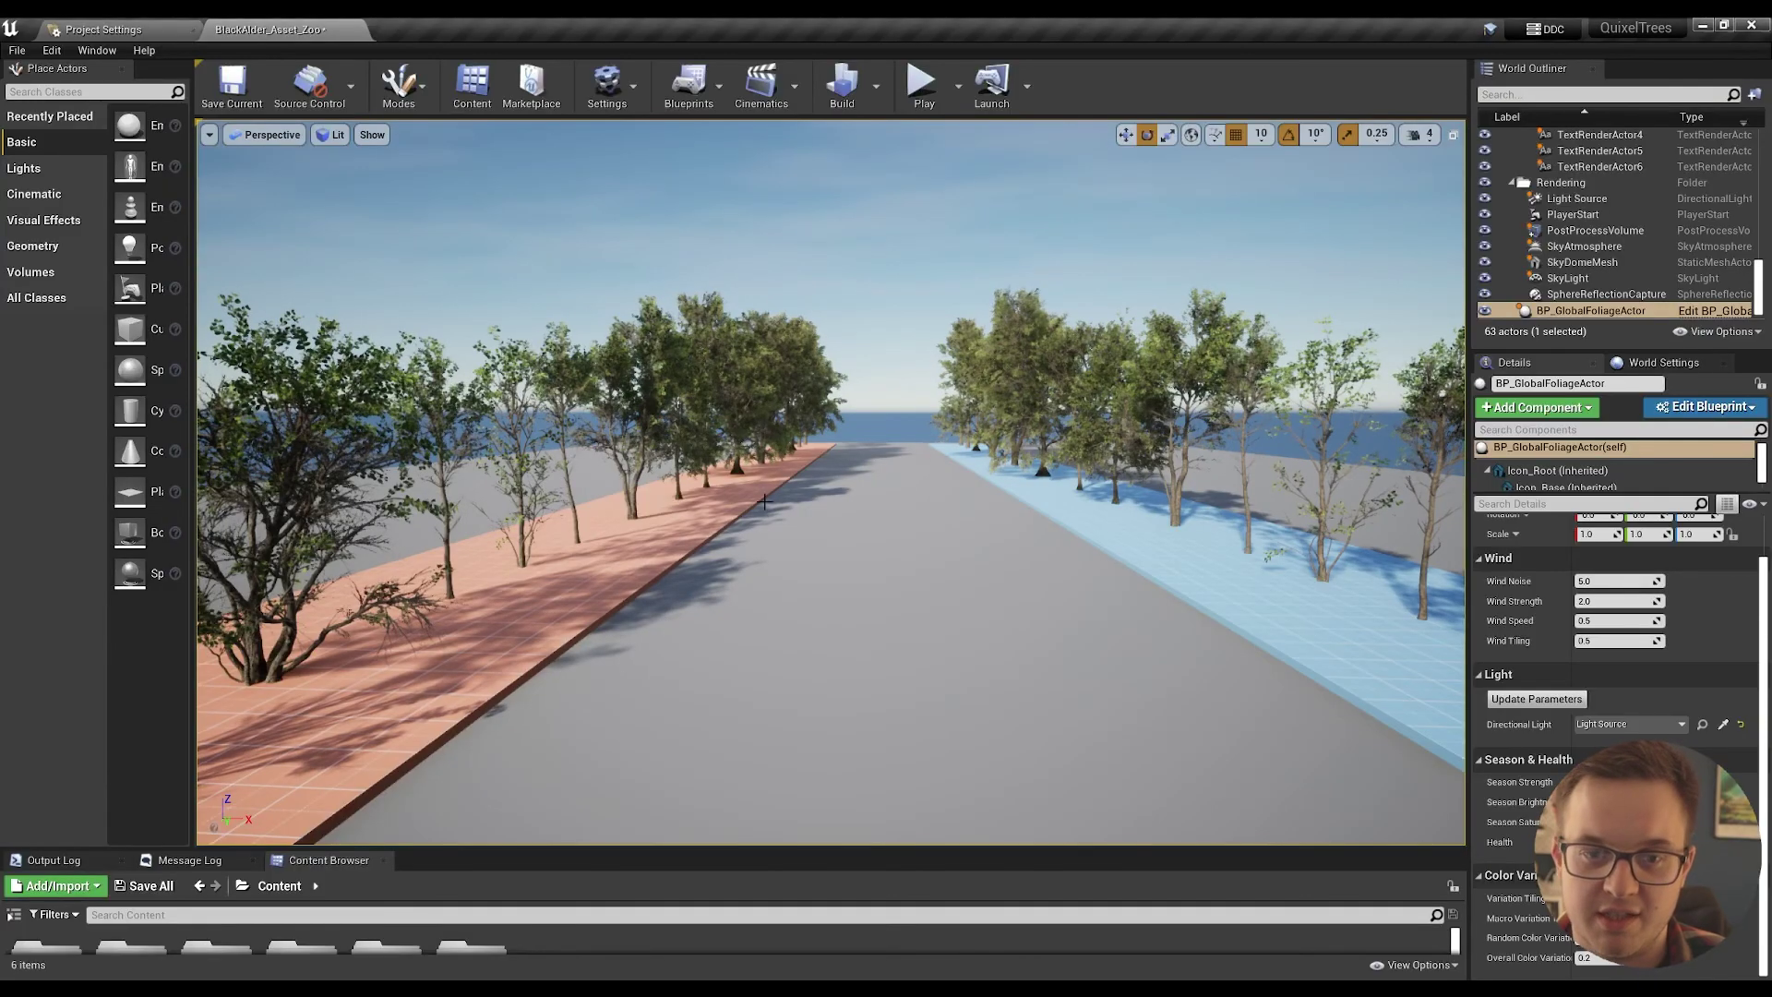
In Unreal Editor, enlarge the Content Browser to show its folders, and view the level full screen while travelling forward between the tree rows
left_click_drag(750, 844, 765, 700)
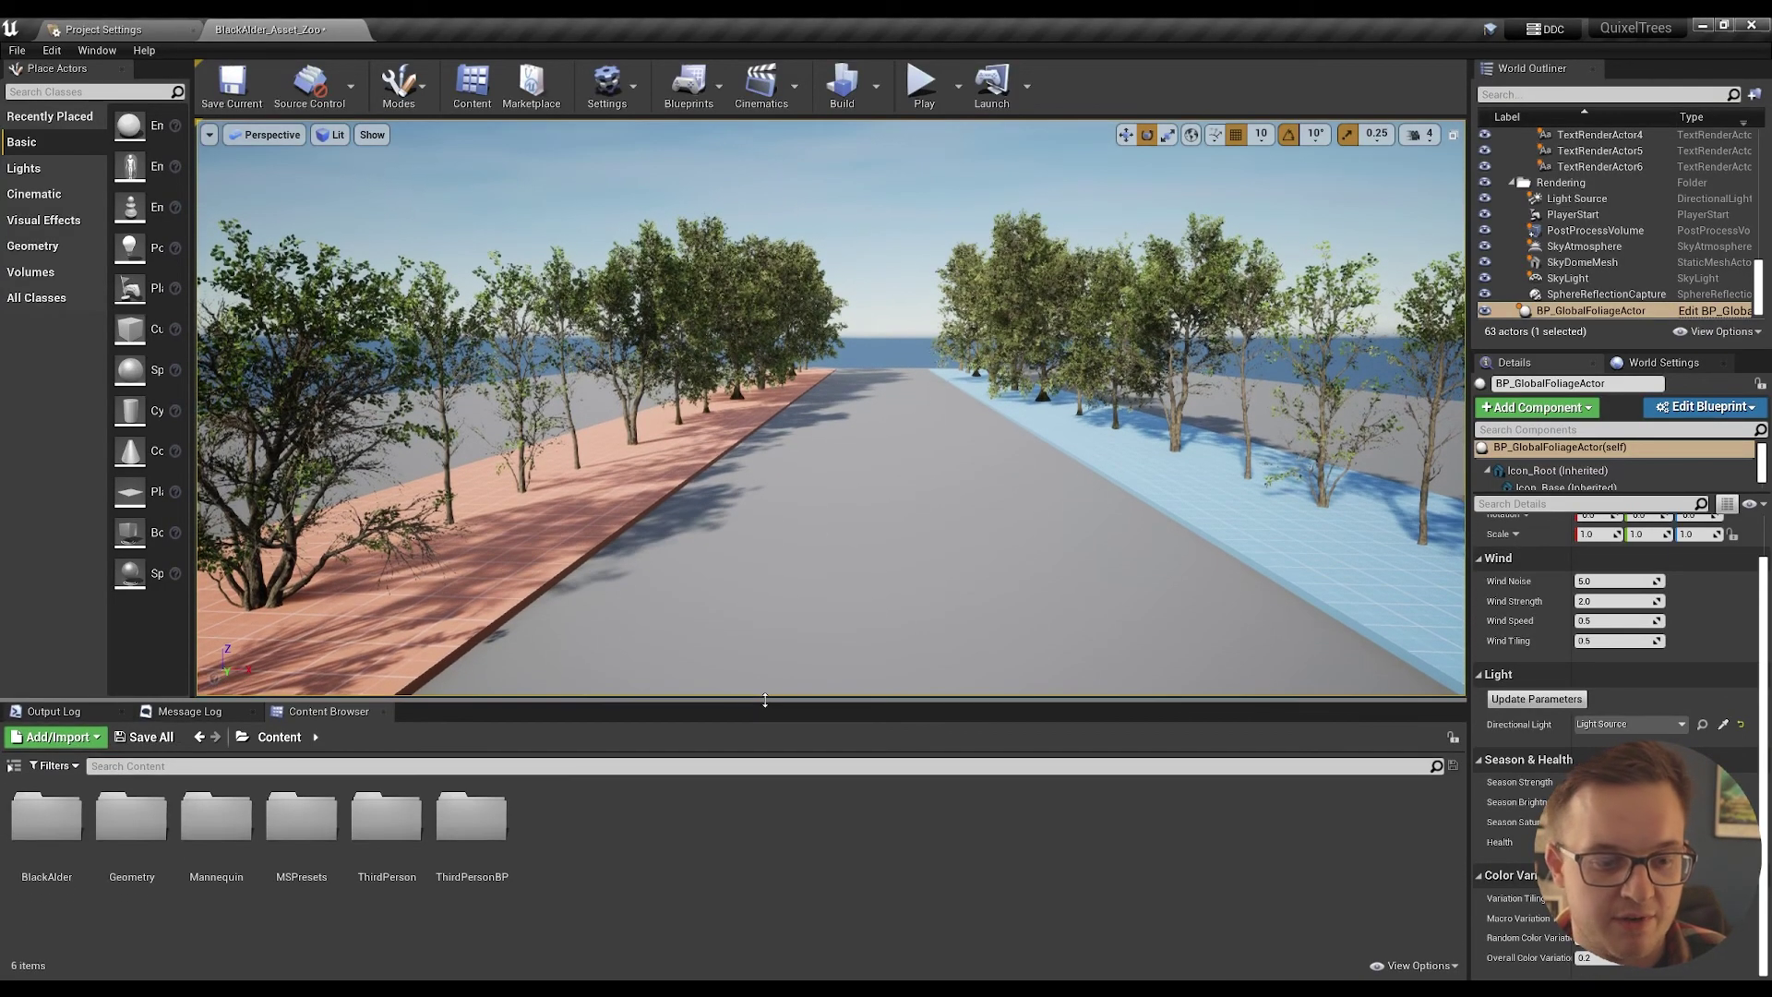
key("F11")
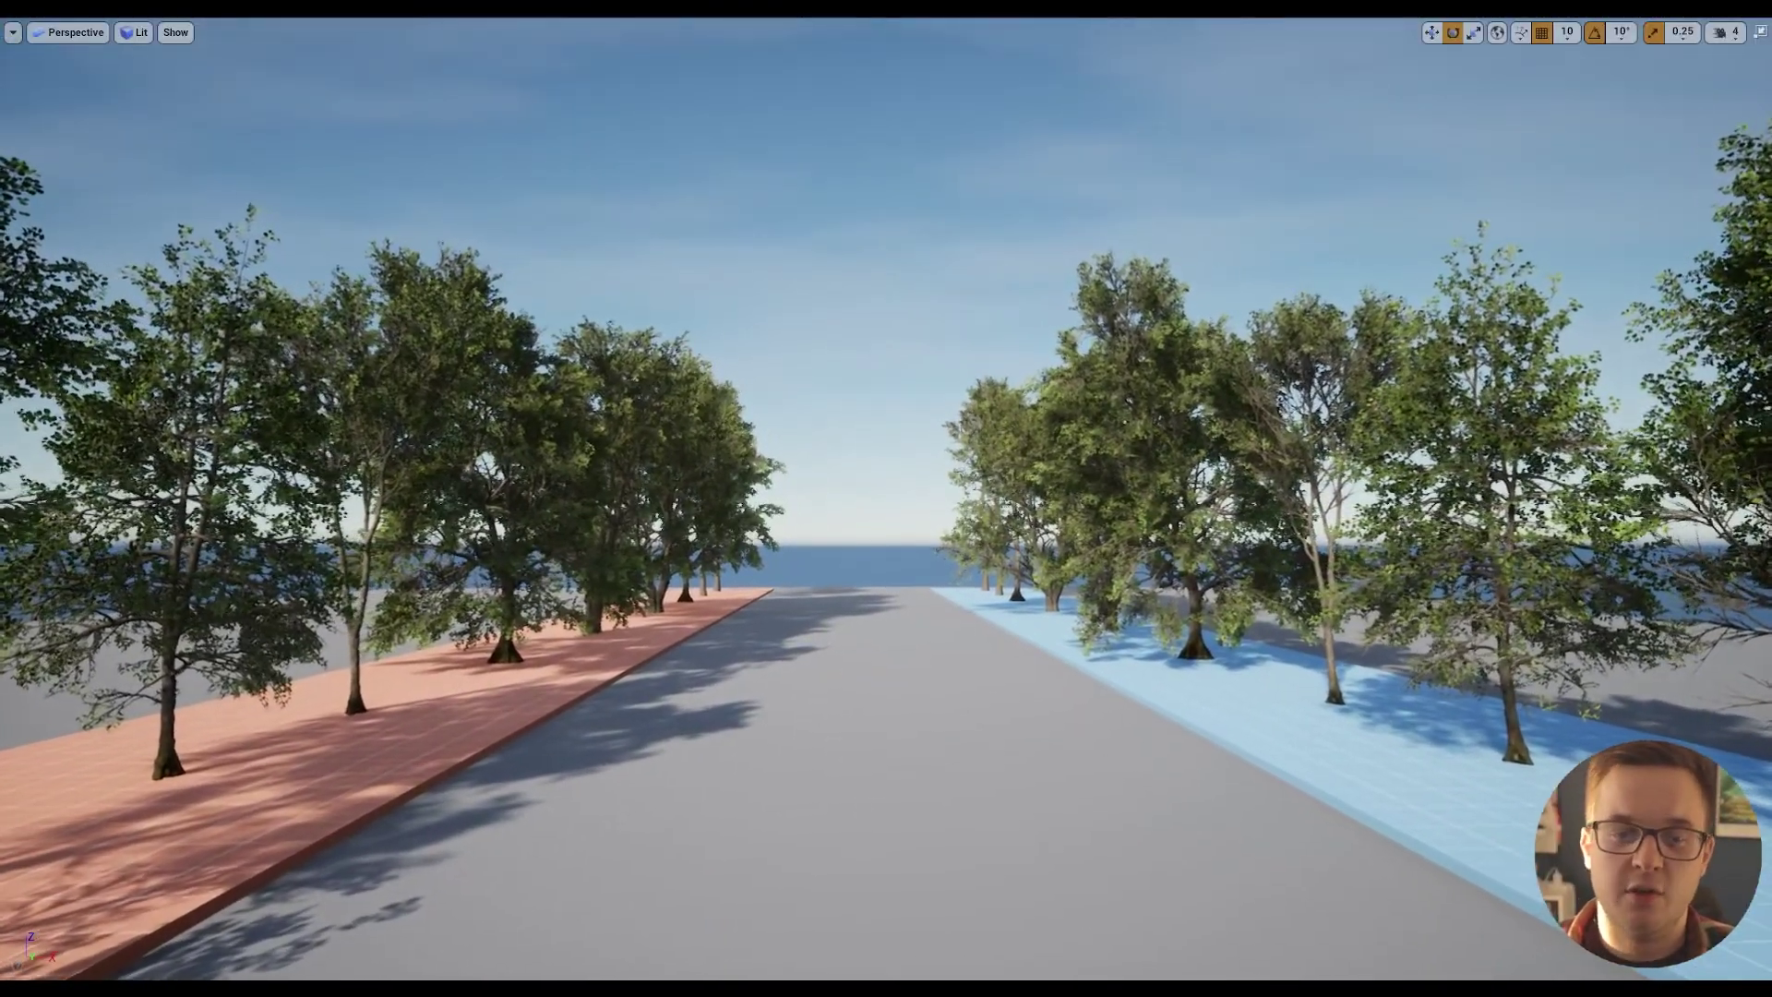
key("w")
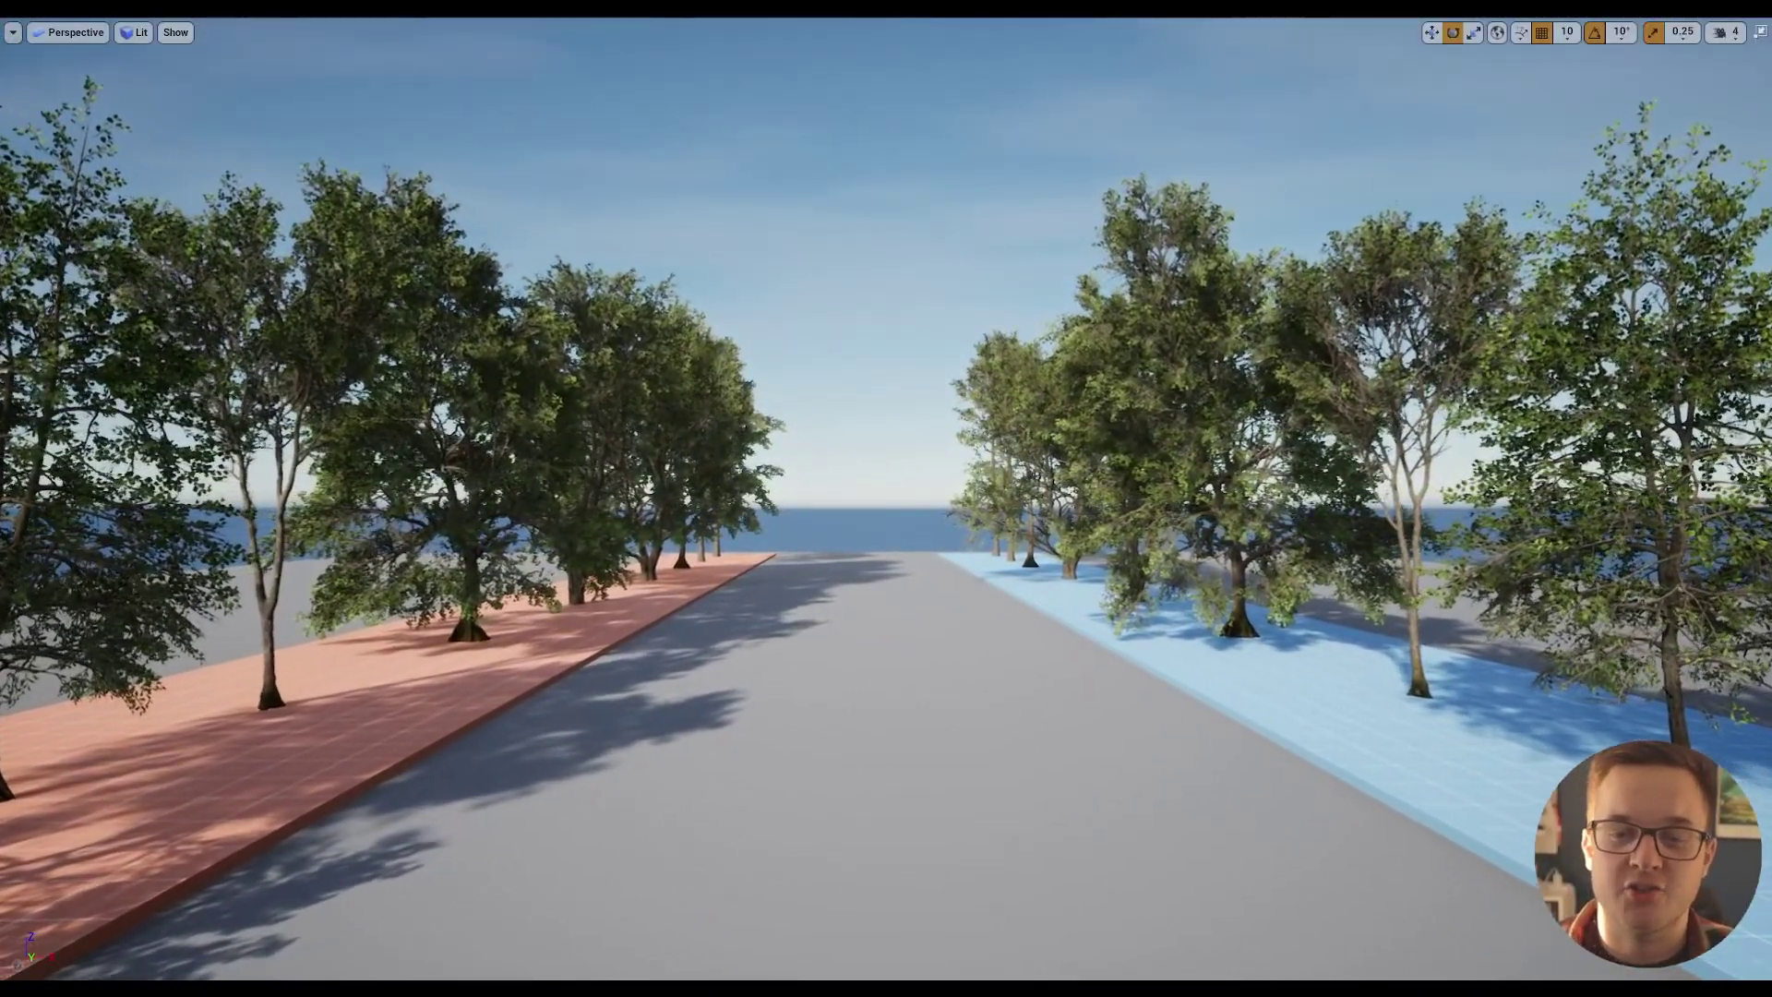
key("w")
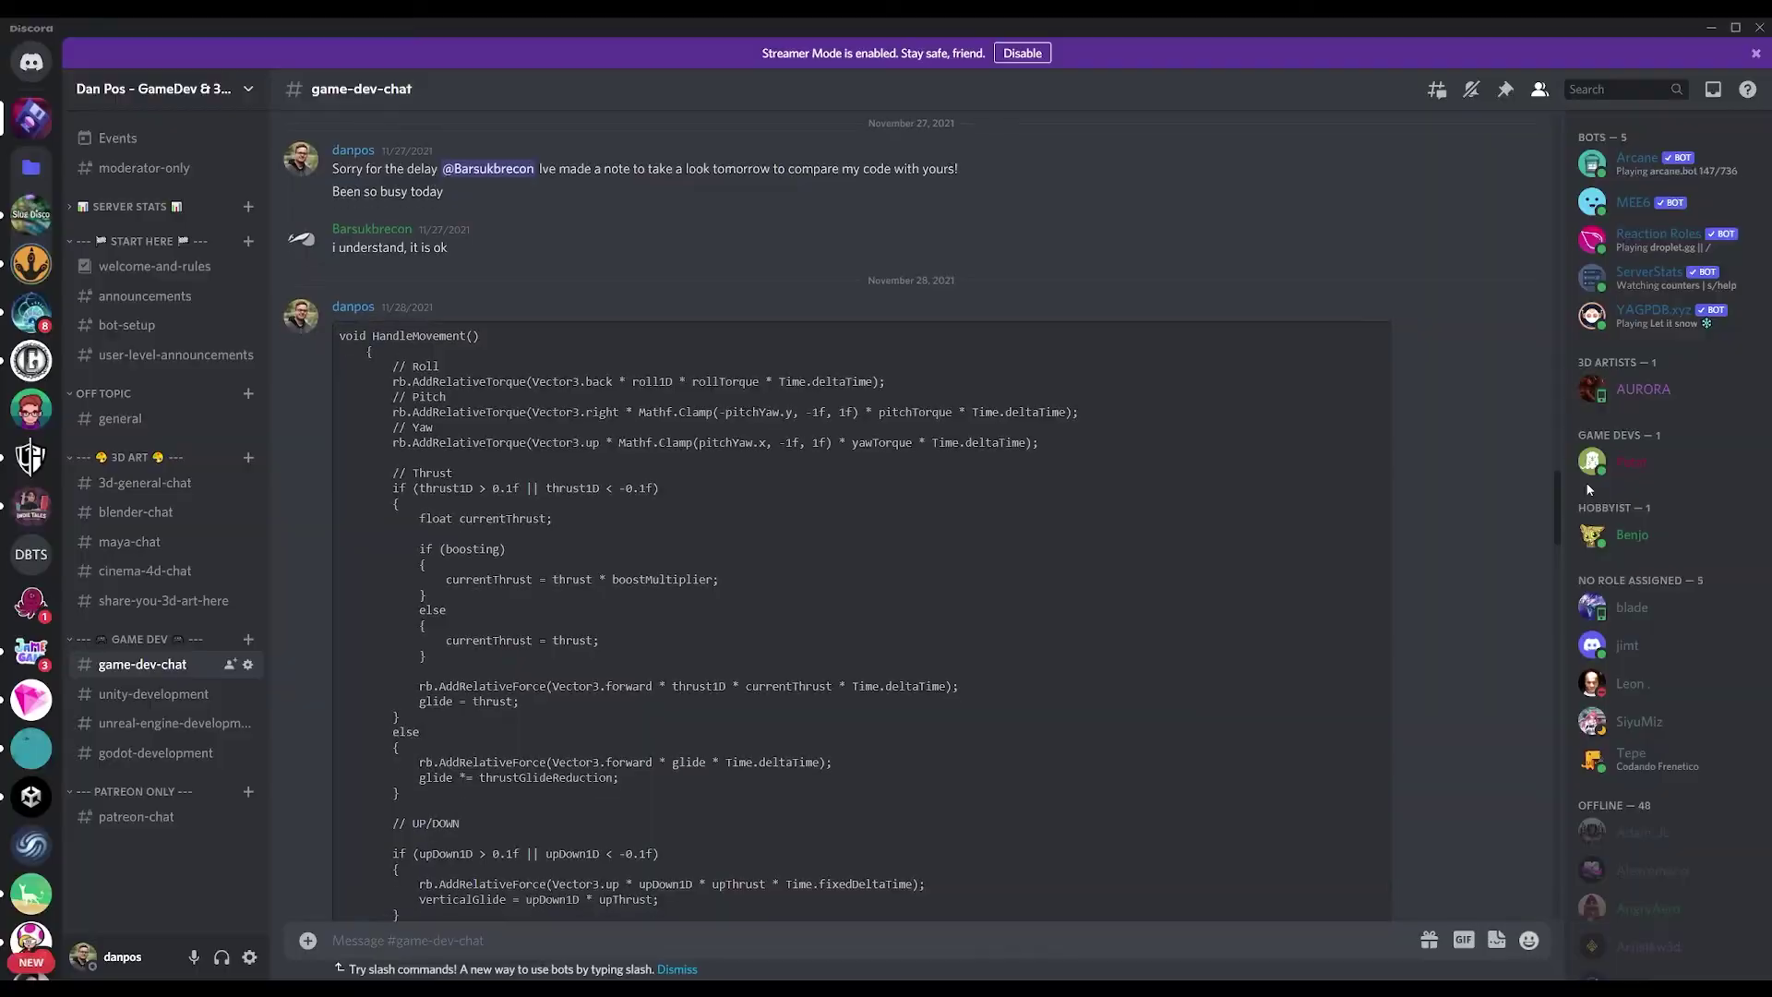
Switch to Discord and look through the game-dev-chat conversation from the late November 2021 messages to the December ones
scroll(858, 517, "down", 10)
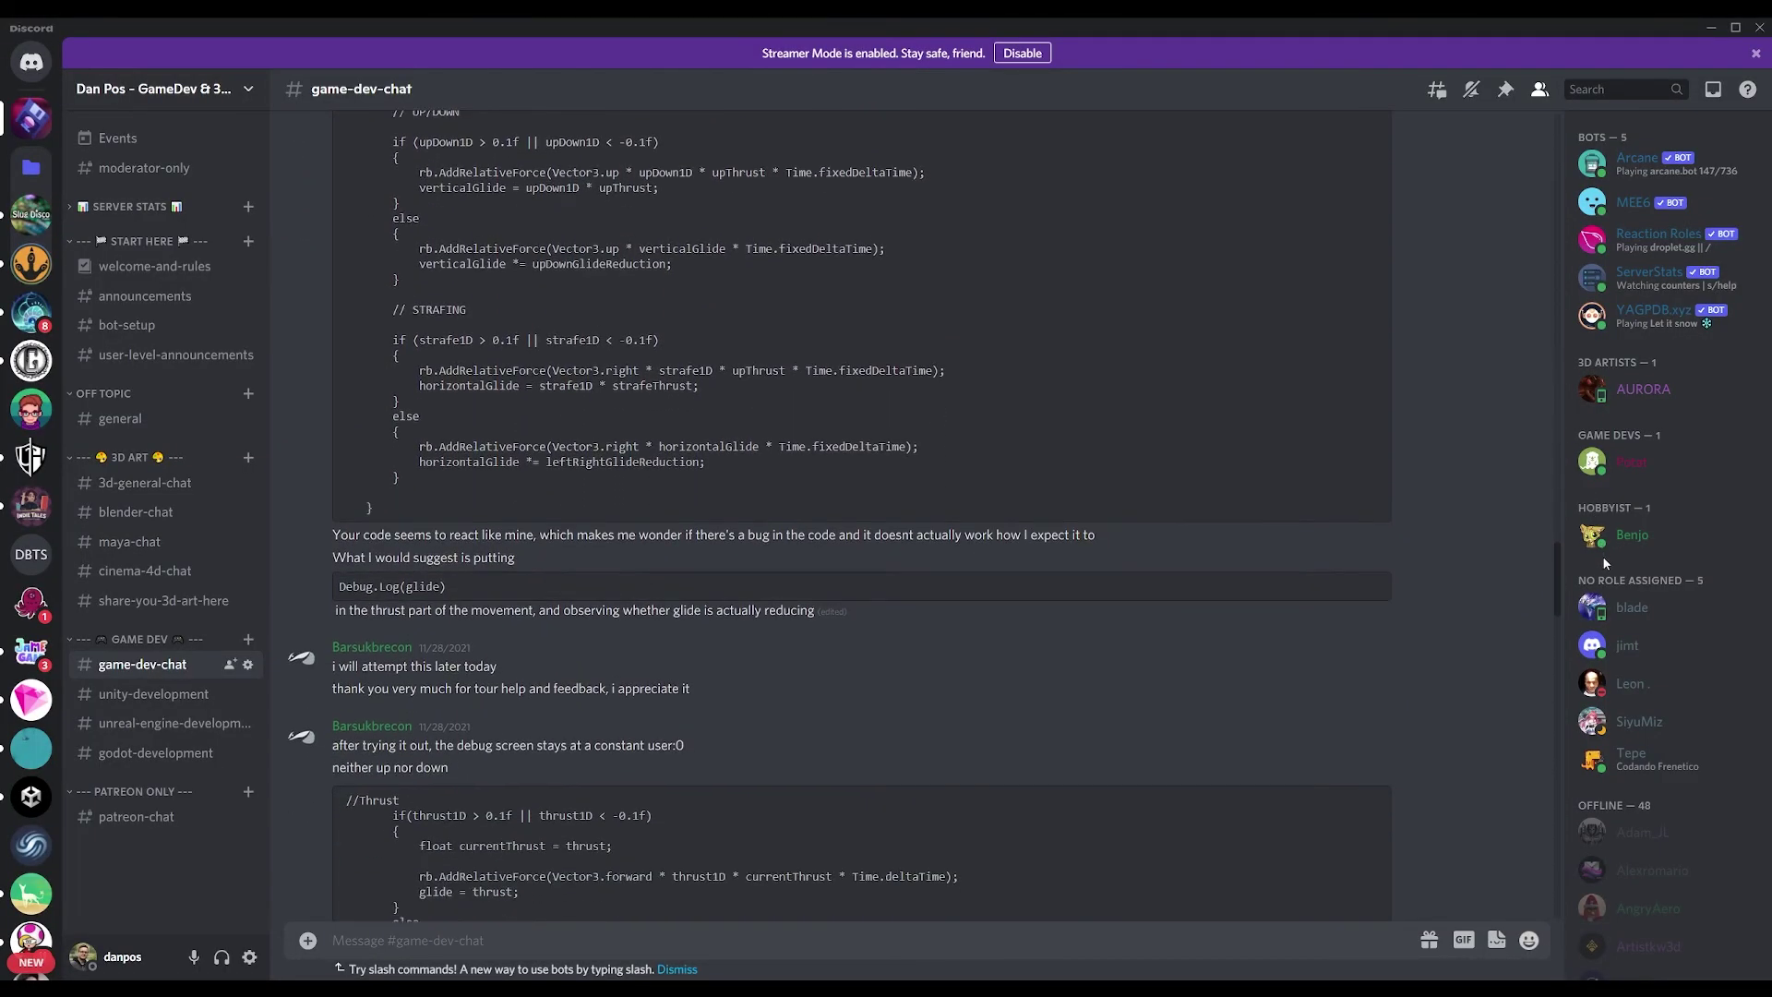
left_click_drag(1602, 555, 1608, 716)
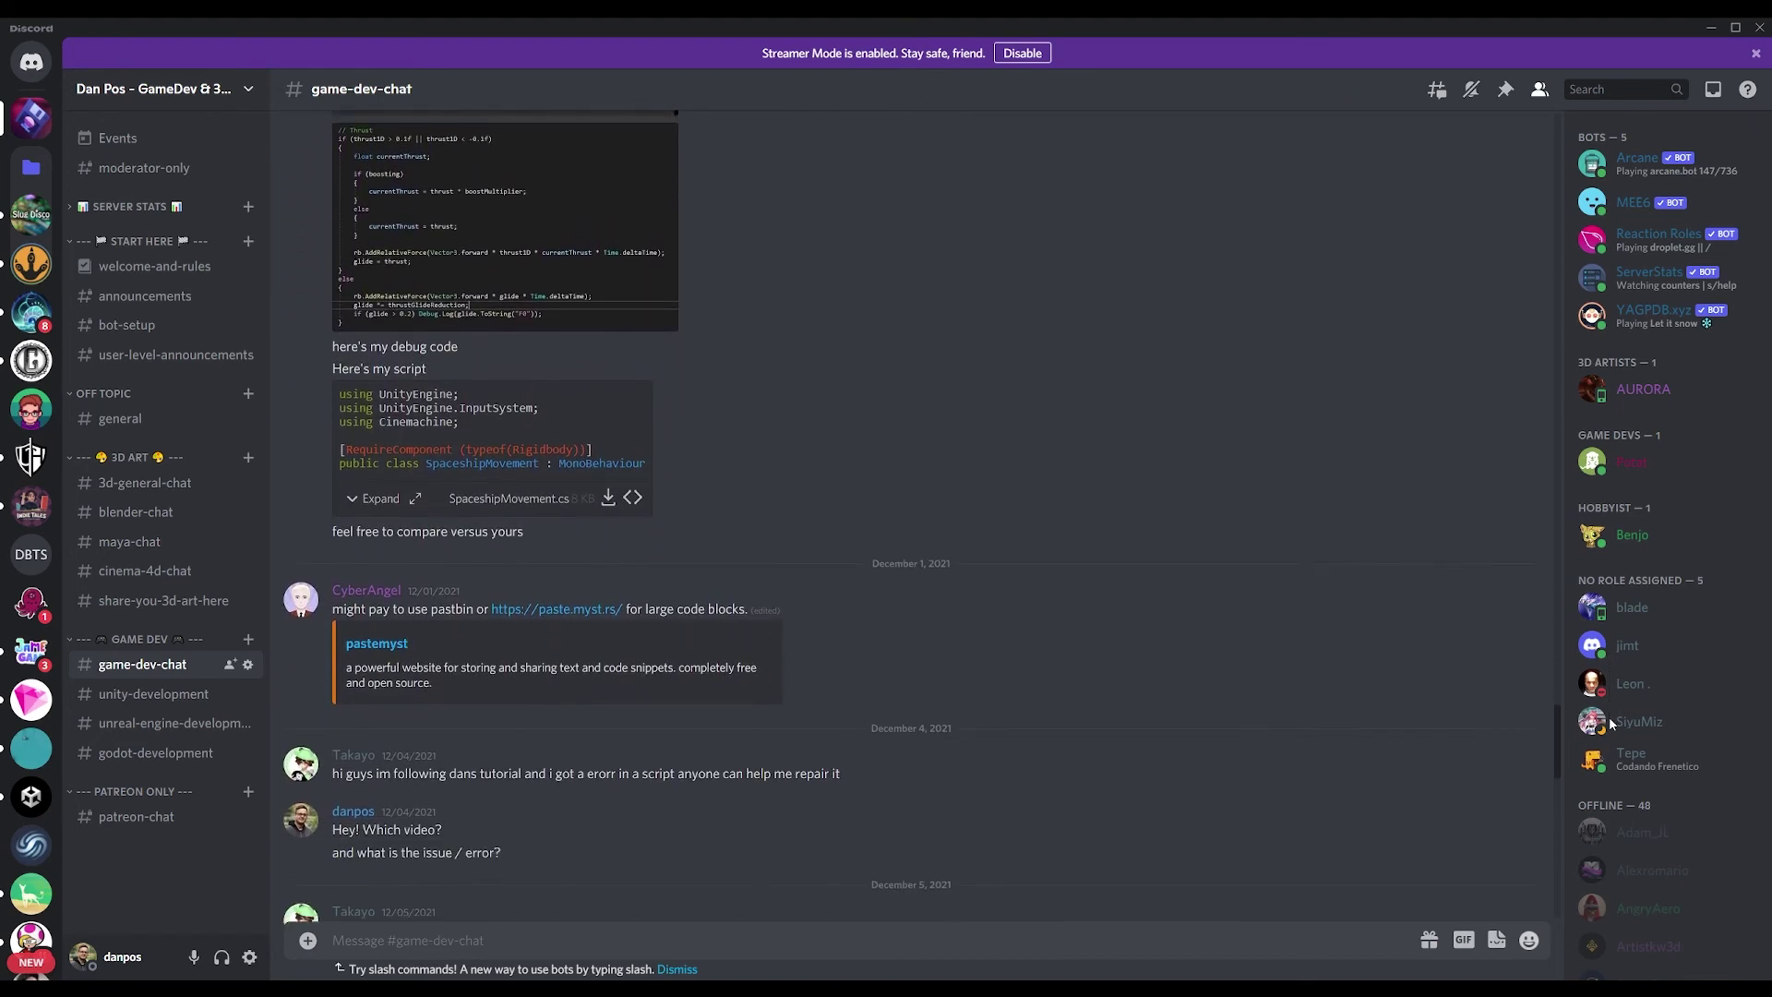